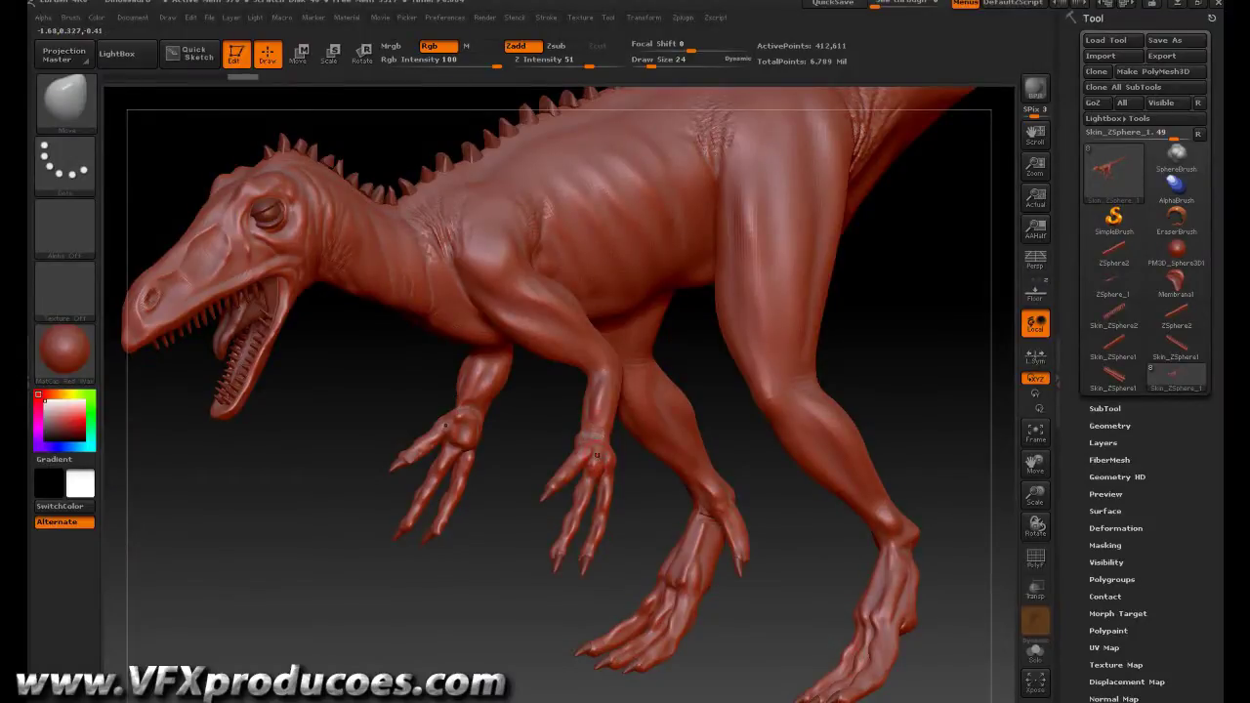
- Rotate and zoom the view onto the dinosaur's front claws from above
{"action": "mouse_move", "coordinate": [939, 502]}
{"action": "left_mouse_down"}
{"action": "mouse_move", "coordinate": [953, 504]}
{"action": "mouse_move", "coordinate": [952, 520]}
{"action": "left_mouse_up"}
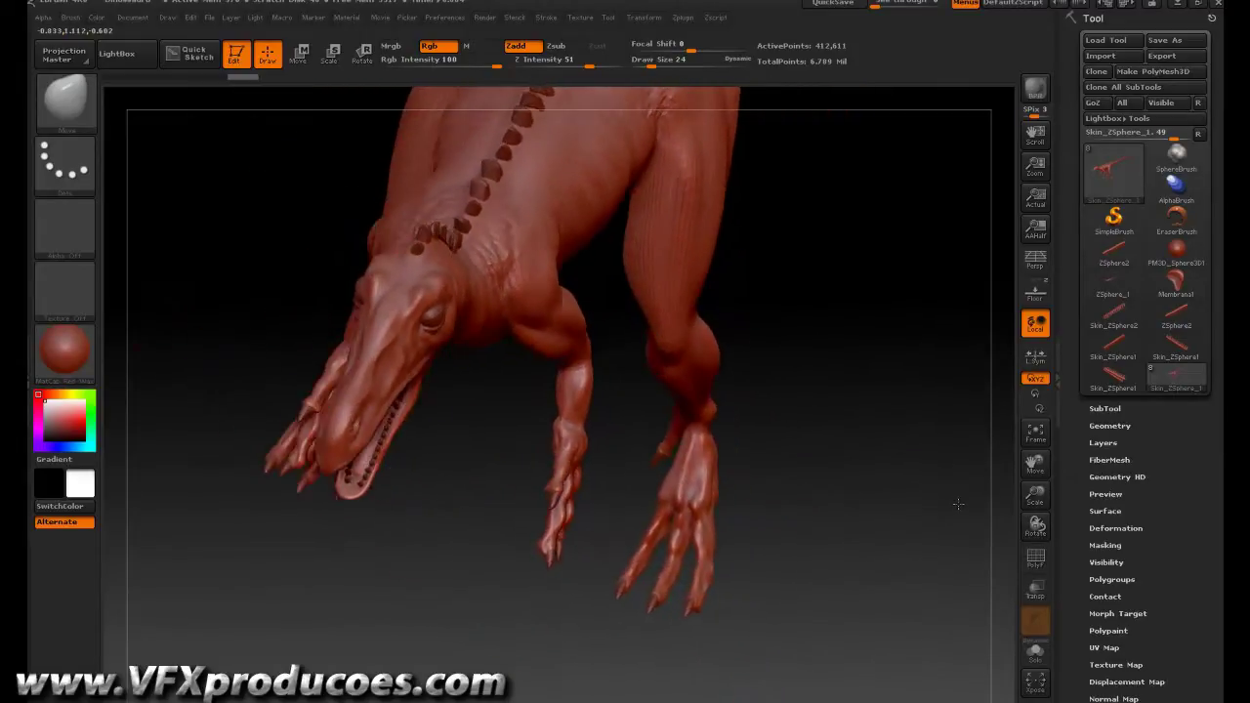
{"action": "left_click_drag", "start_coordinate": [1035, 496], "coordinate": [1036, 469]}
{"action": "left_click_drag", "start_coordinate": [742, 430], "coordinate": [738, 438]}
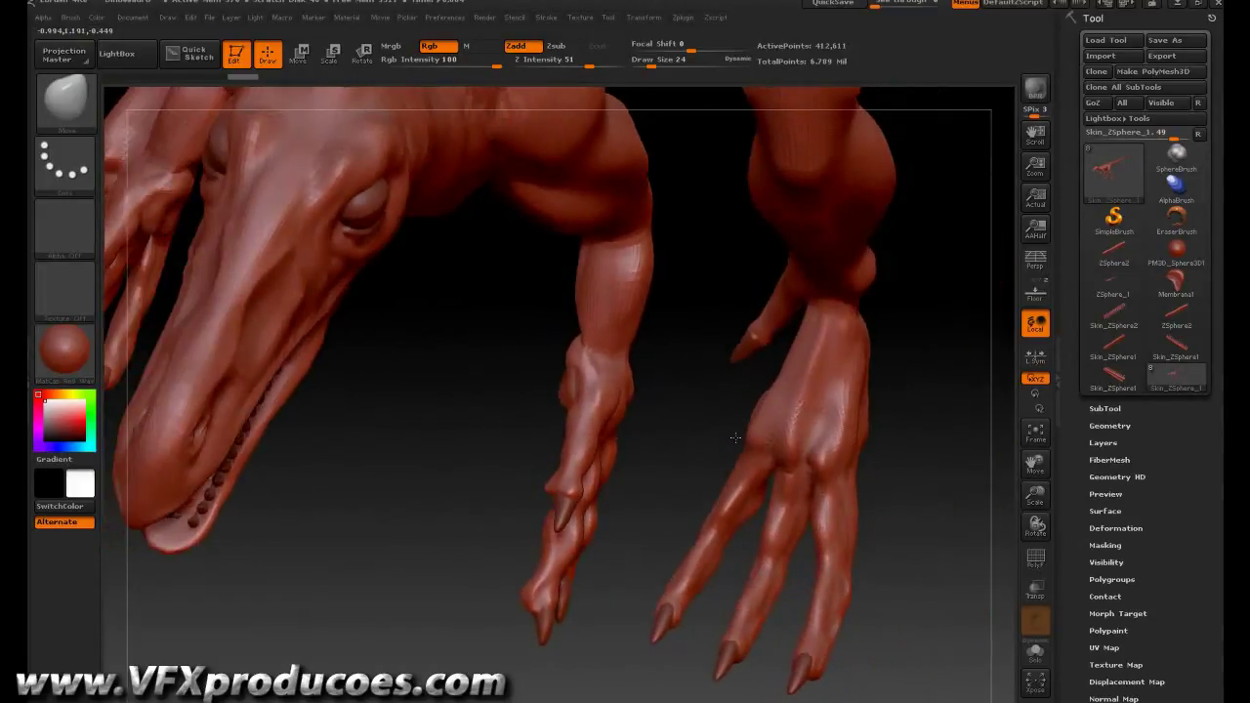
- Open the SubTool list and set the Geometry SDiv slider to subdivision level 6
{"action": "left_click", "coordinate": [1107, 410]}
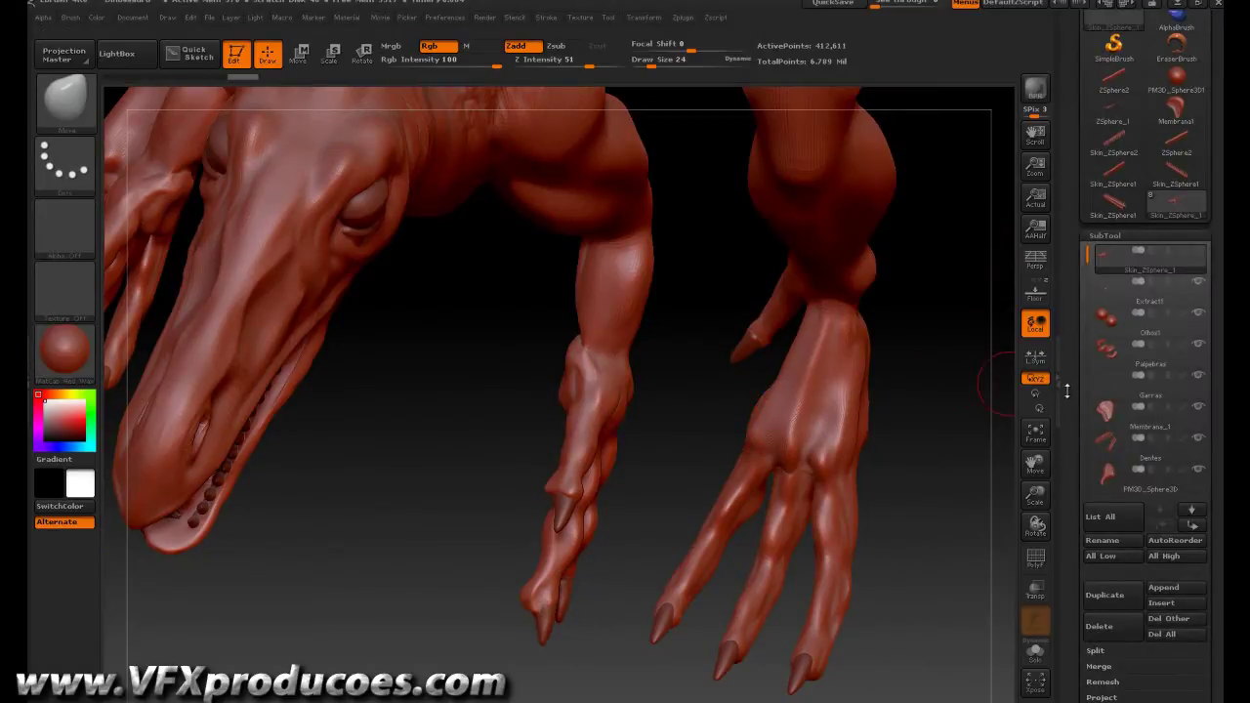
{"action": "scroll", "coordinate": [1067, 391], "scroll_direction": "down", "scroll_amount": 5}
{"action": "scroll", "coordinate": [1067, 391], "scroll_direction": "down", "scroll_amount": 5}
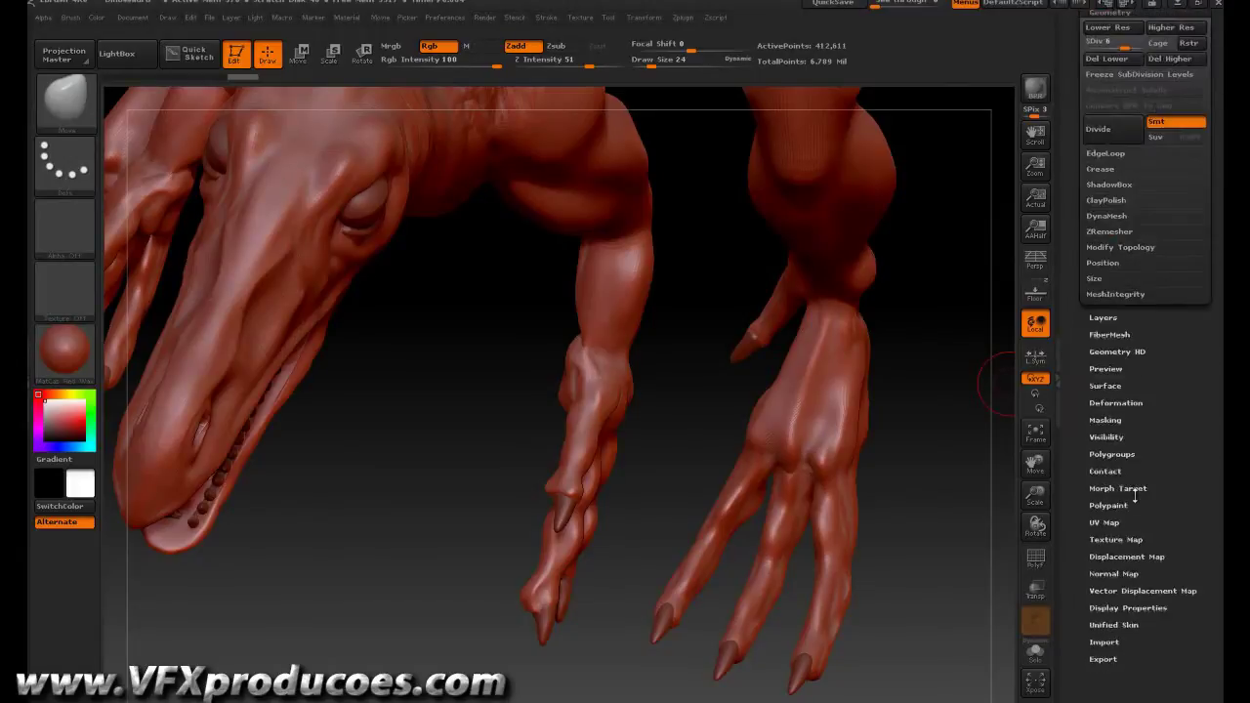
{"action": "left_click_drag", "start_coordinate": [1124, 49], "coordinate": [1140, 51]}
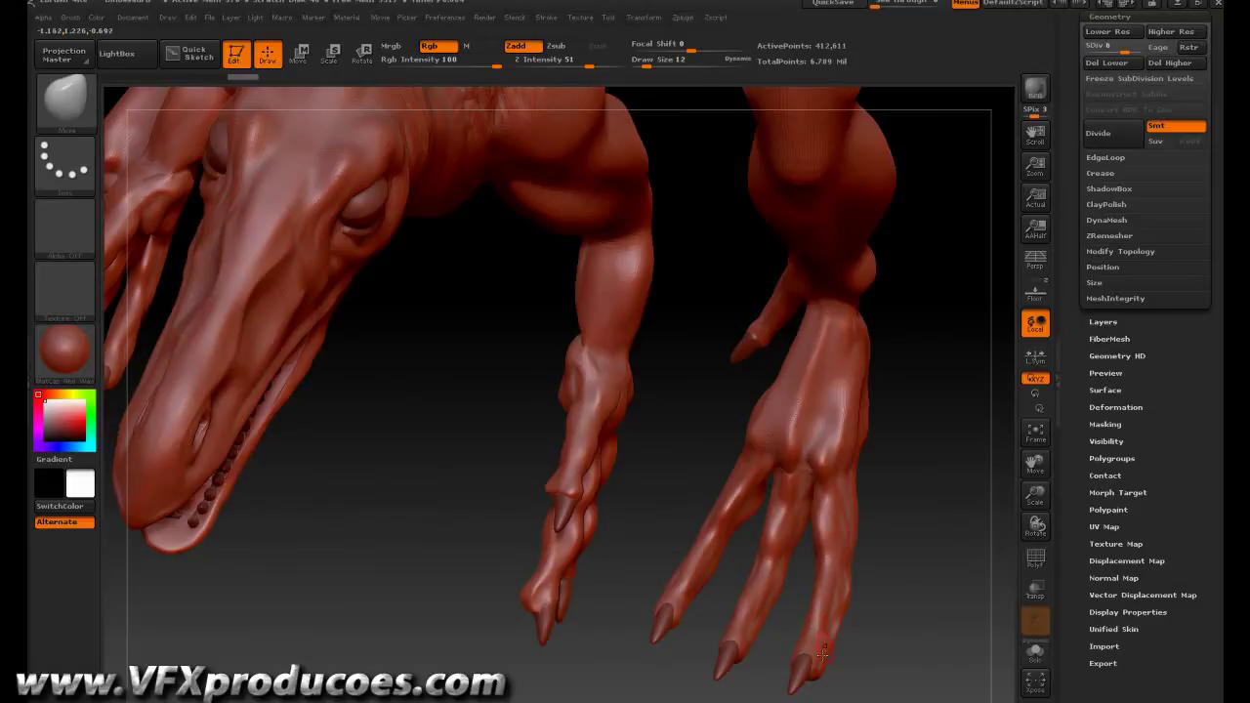
- Mask round spots from the fingertip up the finger and across the back of the hand
{"action": "key", "text": "ctrl"}
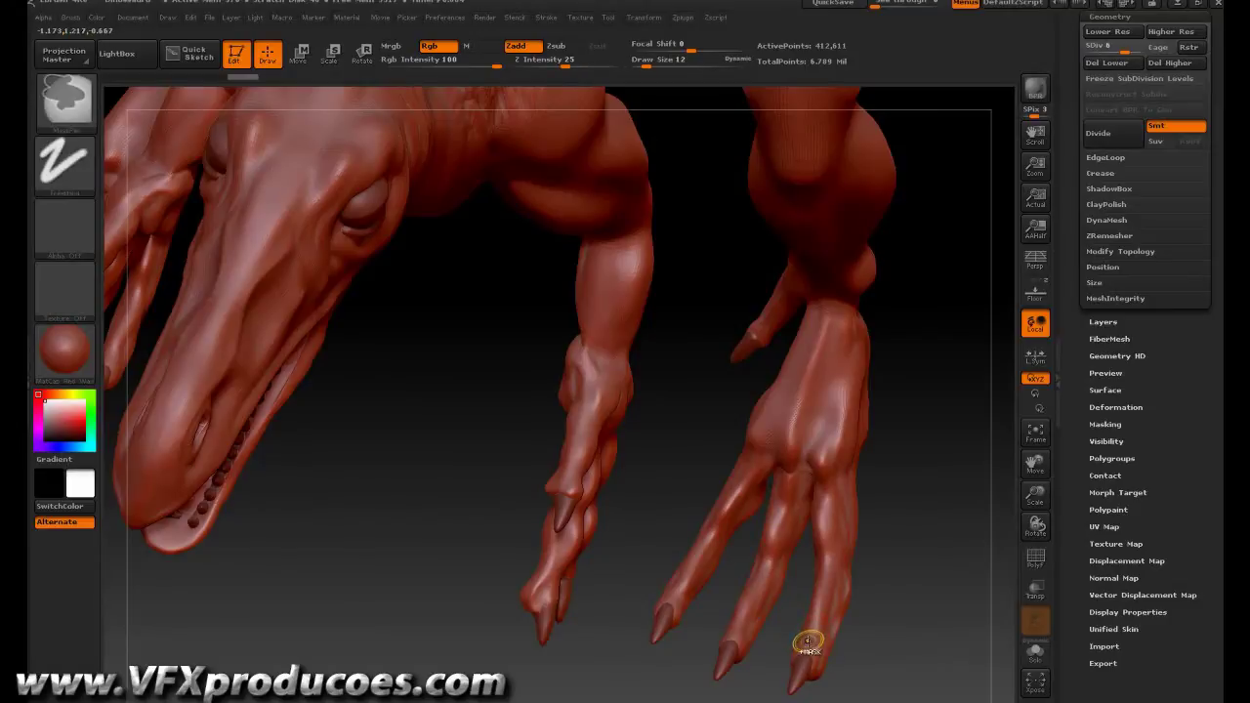
{"action": "left_click", "coordinate": [812, 642], "text": "ctrl"}
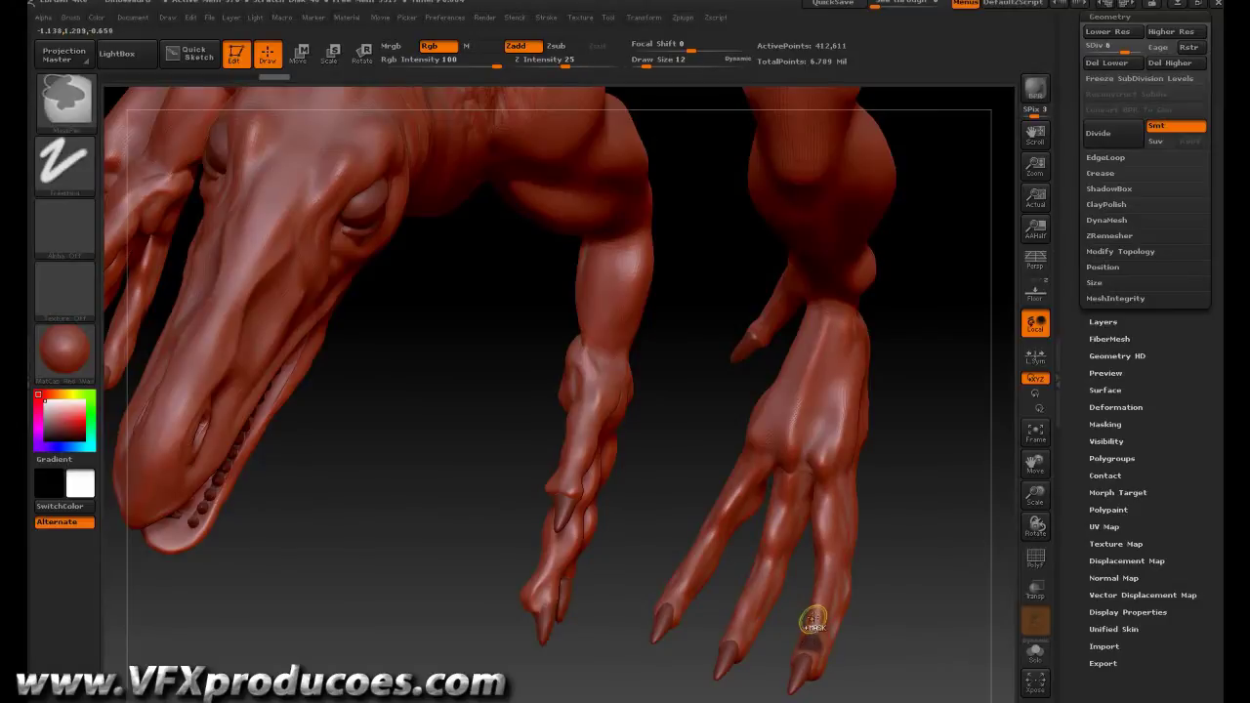
{"action": "left_click", "coordinate": [827, 571], "text": "ctrl"}
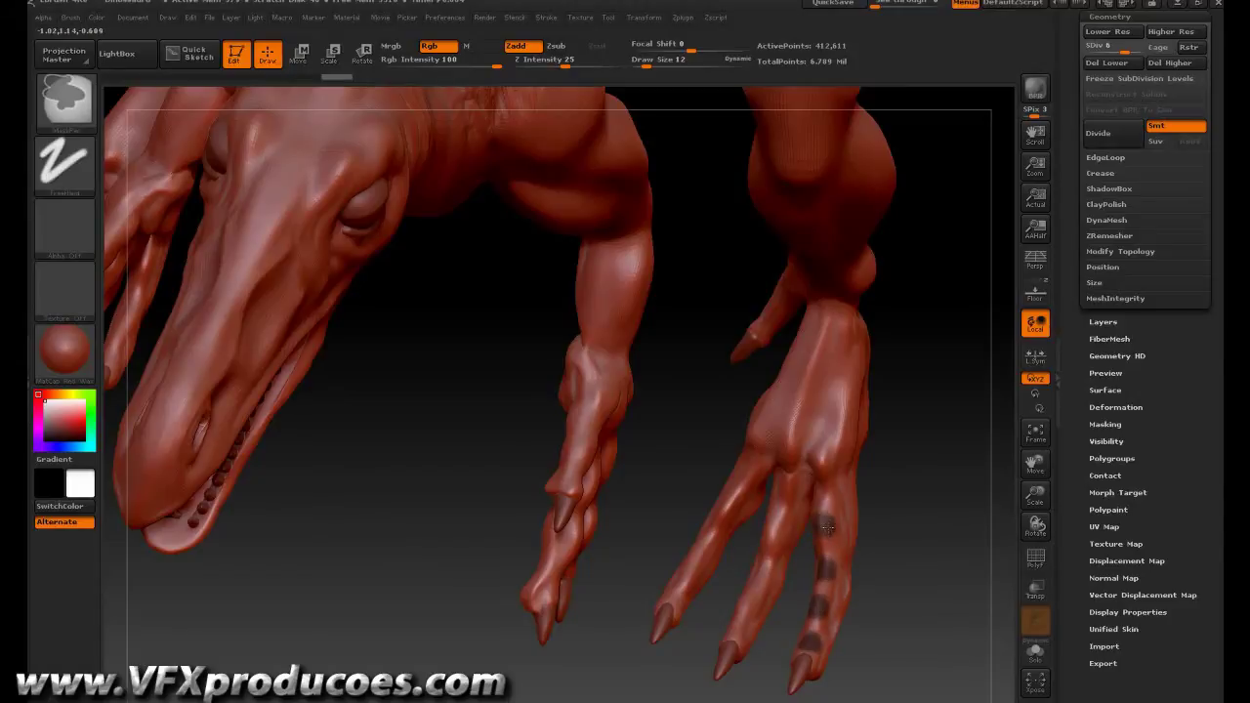
{"action": "left_click", "coordinate": [826, 435], "text": "ctrl"}
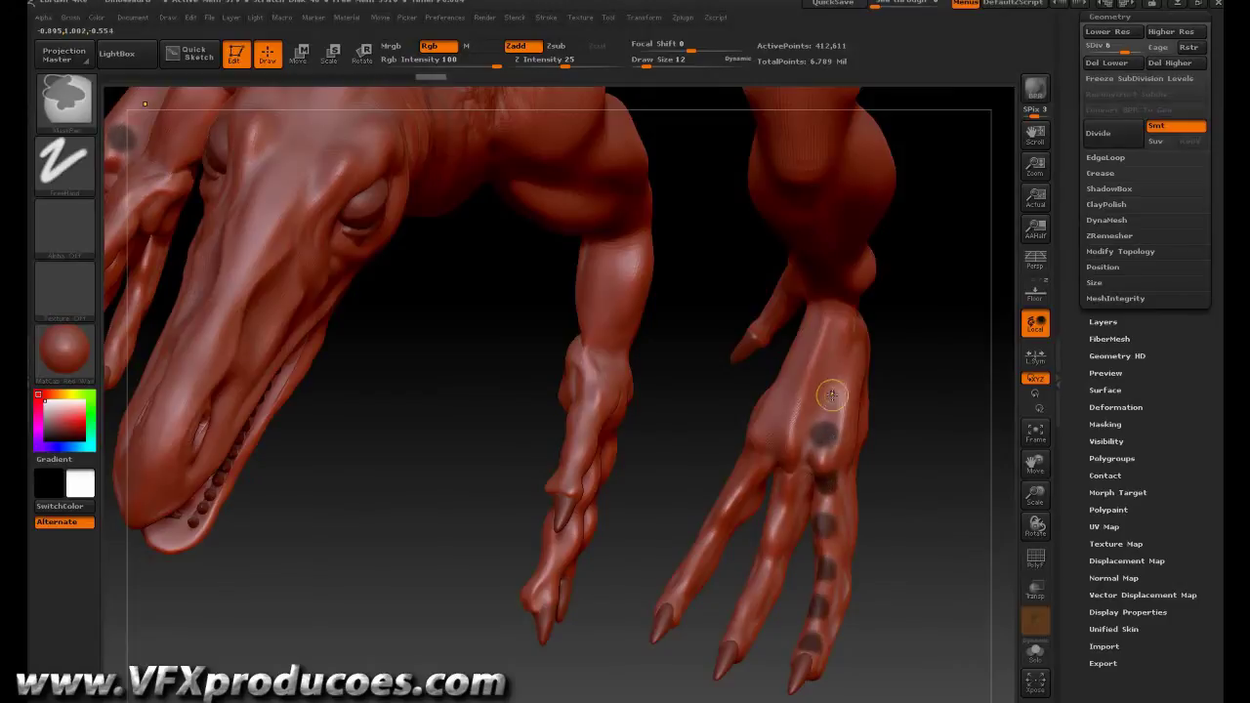
{"action": "left_click", "coordinate": [831, 394], "text": "ctrl"}
{"action": "left_click", "coordinate": [840, 361], "text": "ctrl"}
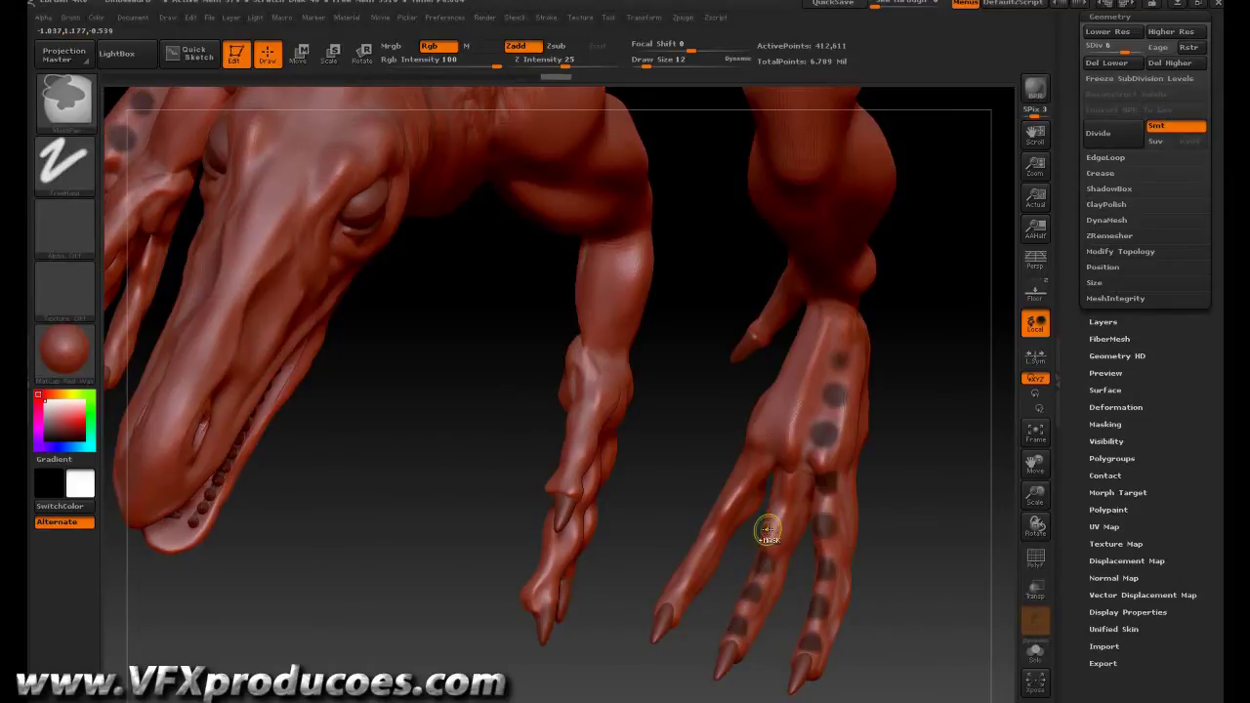
{"action": "left_click", "coordinate": [790, 429]}
{"action": "left_click", "coordinate": [798, 397]}
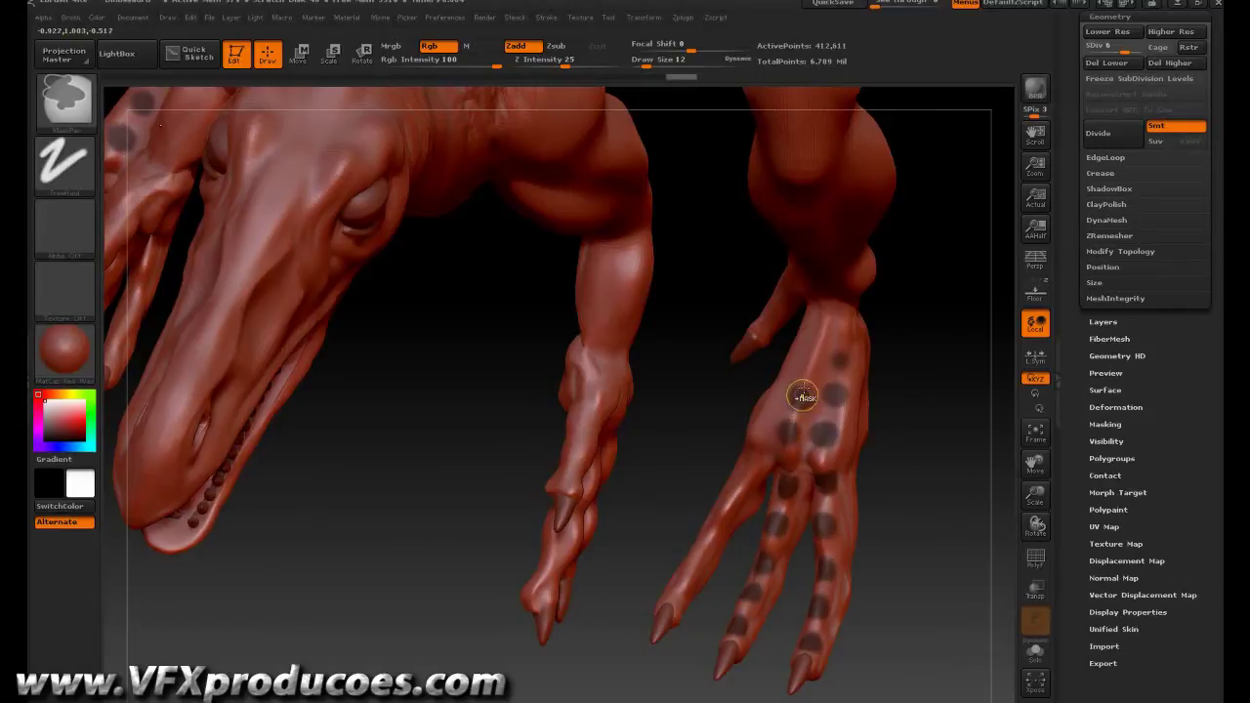
{"action": "left_click", "coordinate": [804, 401], "text": "ctrl"}
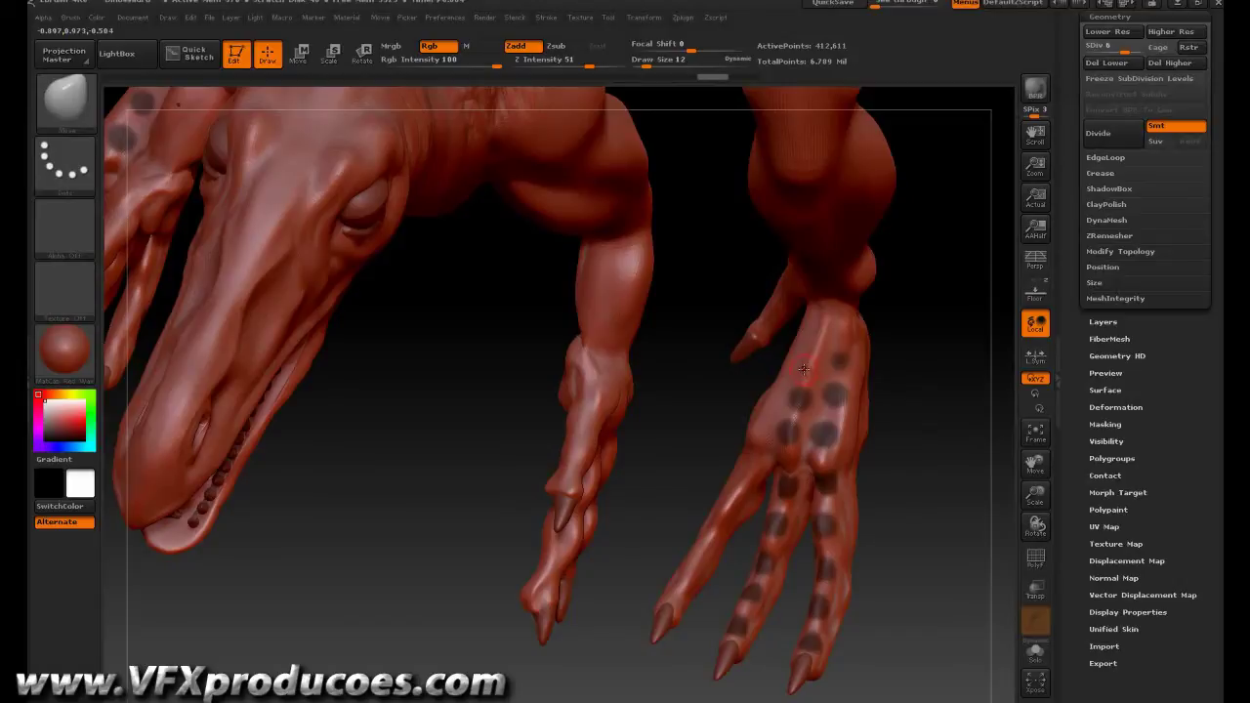
- Mask a row of spots running up the left finger of the front claw
{"action": "key", "text": "ctrl"}
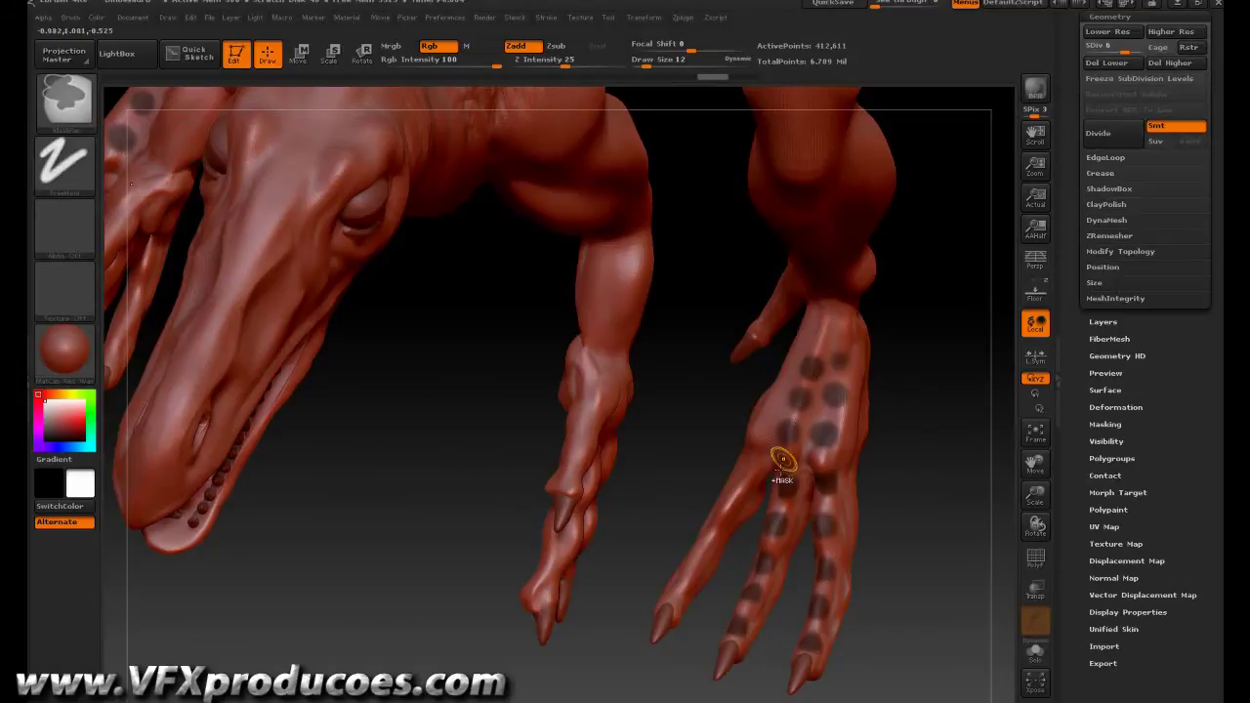
{"action": "left_click", "coordinate": [674, 595], "text": "ctrl"}
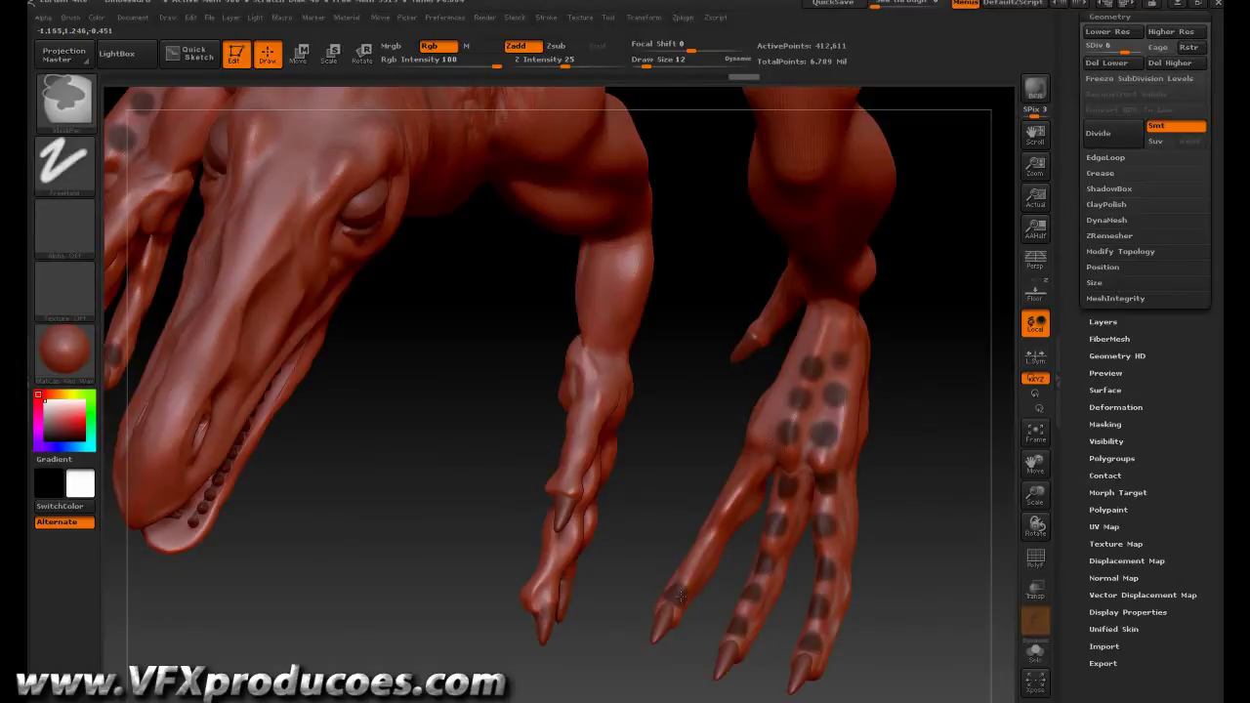
{"action": "left_click", "coordinate": [694, 564], "text": "ctrl"}
{"action": "left_click", "coordinate": [712, 533], "text": "ctrl"}
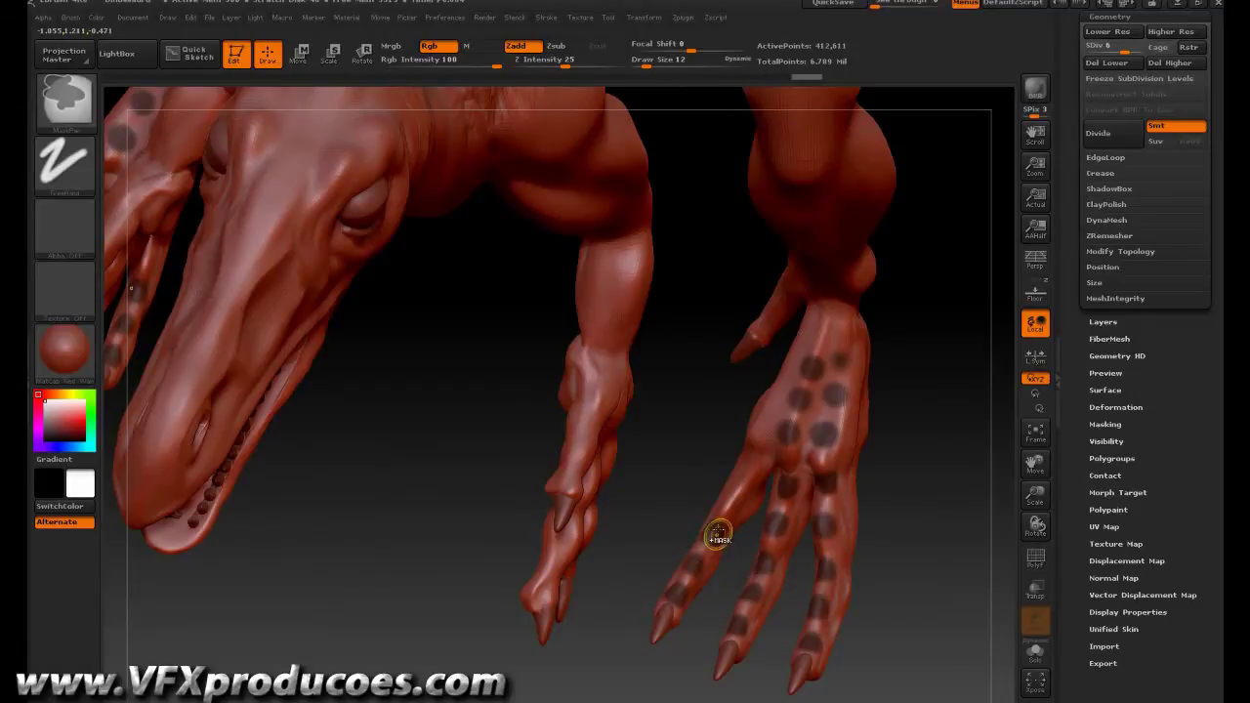
{"action": "left_click", "coordinate": [732, 495], "text": "ctrl"}
{"action": "left_click", "coordinate": [750, 459], "text": "ctrl"}
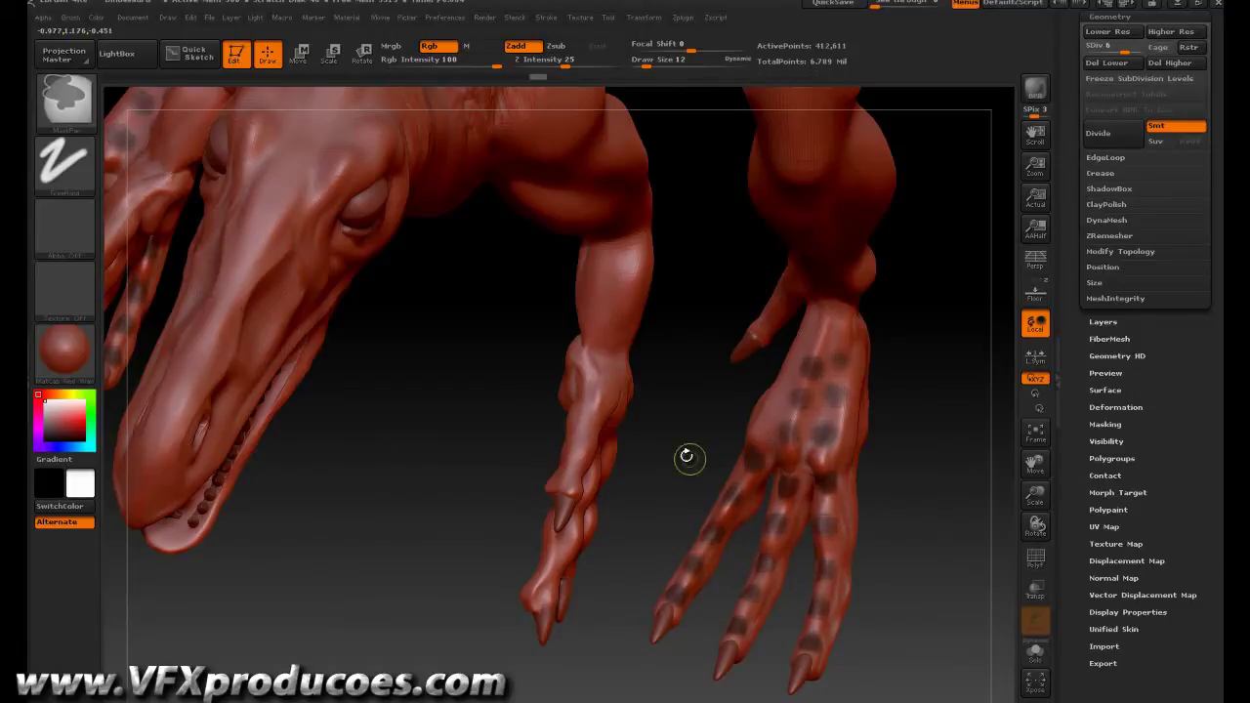
{"action": "left_click", "coordinate": [754, 467], "text": "ctrl"}
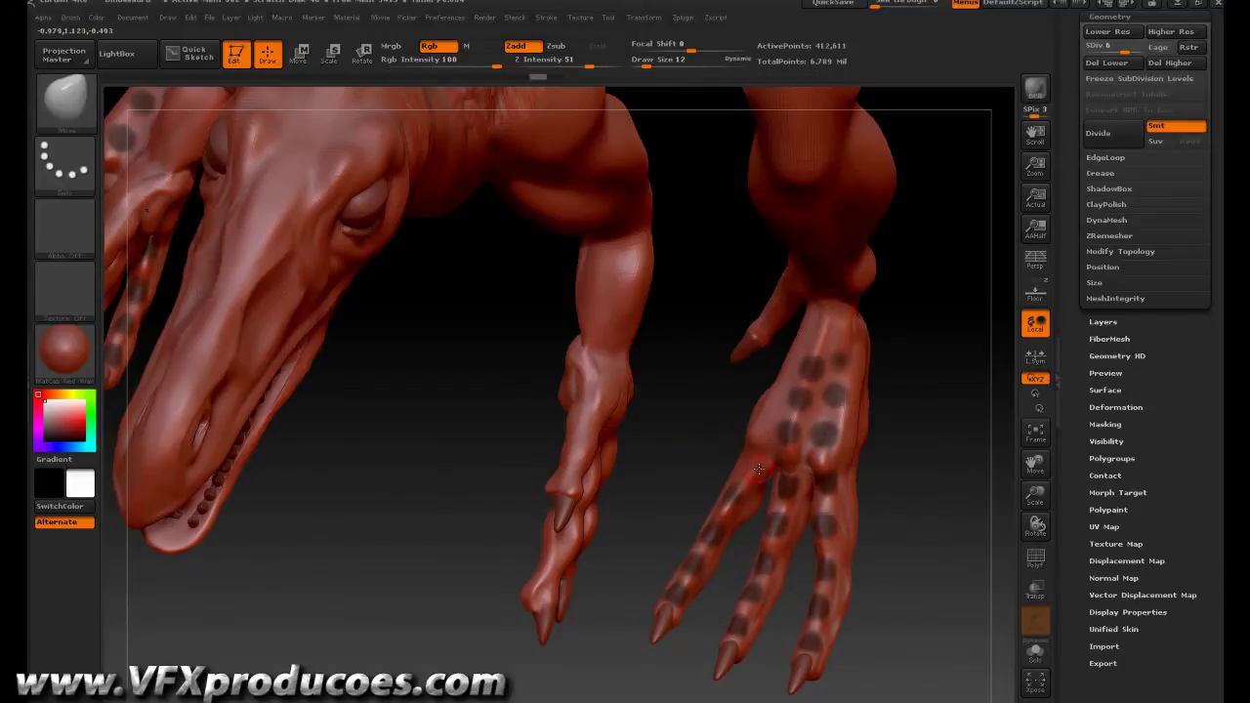
{"action": "key", "text": "ctrl"}
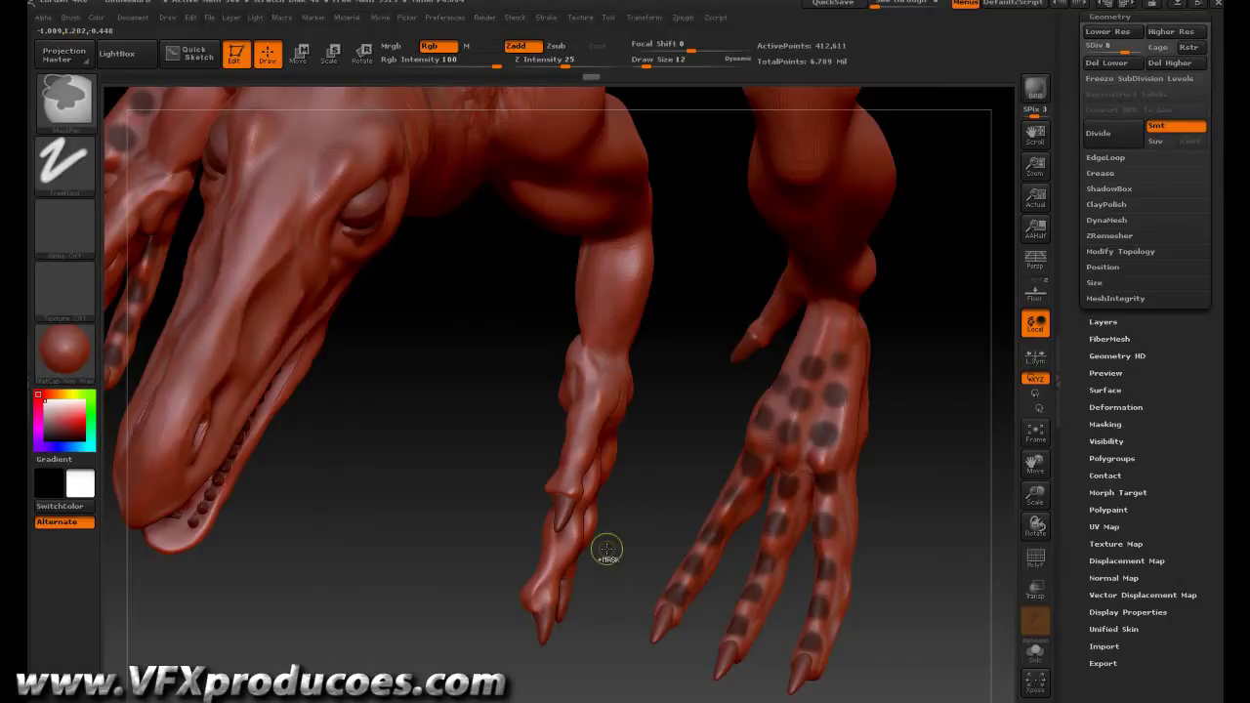
- Rotate to the other front hand and mask spots up a finger and wrist, undoing an accidental blur
{"action": "mouse_move", "coordinate": [331, 531]}
{"action": "left_mouse_down"}
{"action": "mouse_move", "coordinate": [373, 485]}
{"action": "mouse_move", "coordinate": [309, 504]}
{"action": "left_mouse_up"}
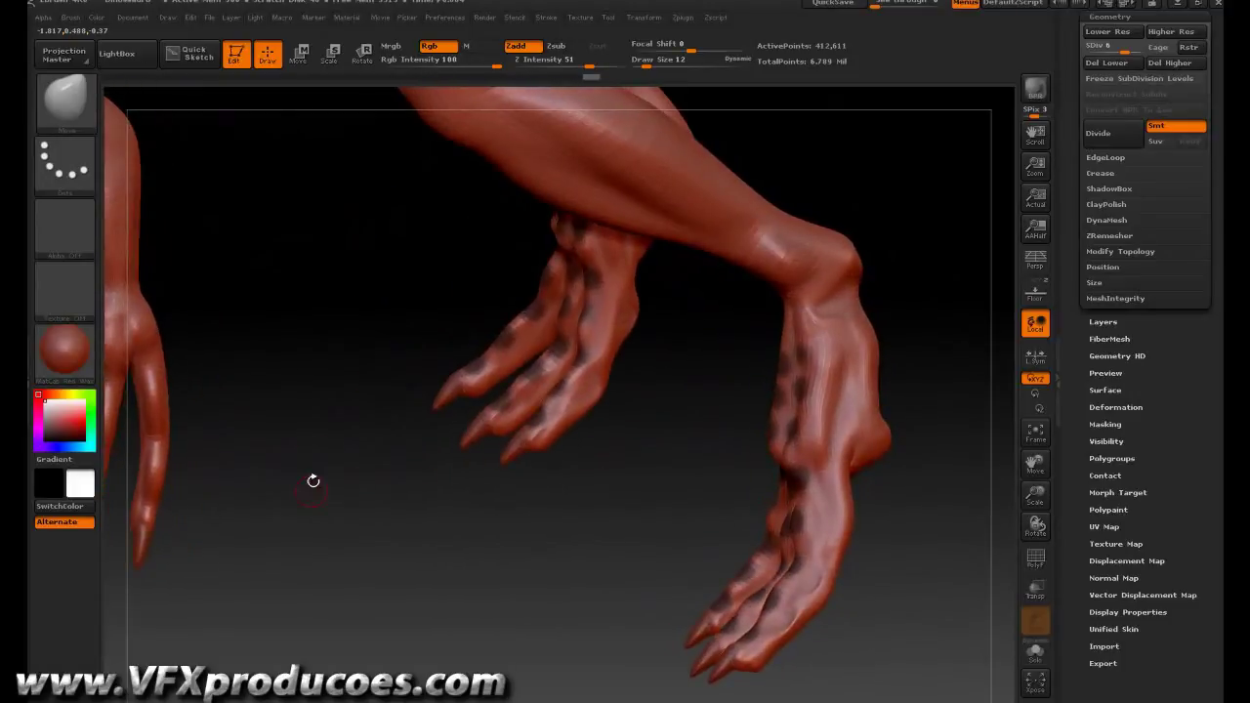
{"action": "mouse_move", "coordinate": [259, 360]}
{"action": "left_mouse_down"}
{"action": "mouse_move", "coordinate": [335, 393]}
{"action": "mouse_move", "coordinate": [600, 421]}
{"action": "left_mouse_up"}
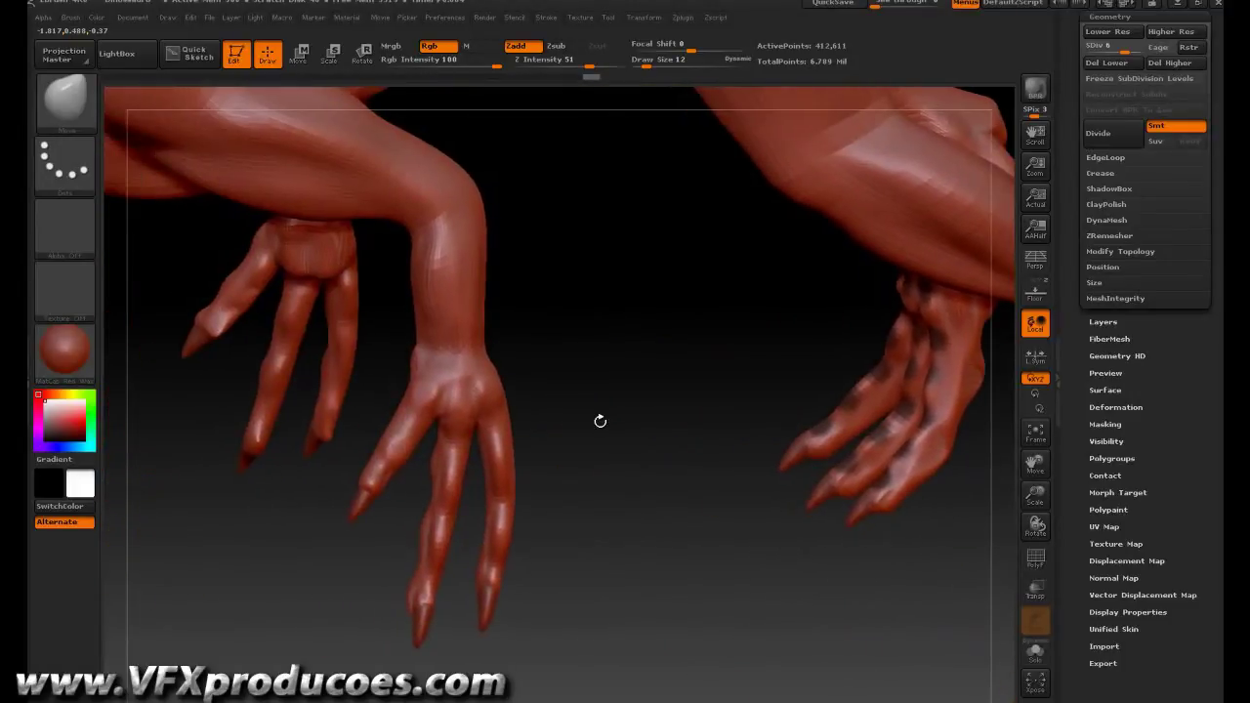
{"action": "left_click_drag", "start_coordinate": [489, 544], "coordinate": [492, 567], "text": "shift"}
{"action": "key", "text": "ctrl"}
{"action": "left_click_drag", "start_coordinate": [497, 572], "coordinate": [494, 537], "text": "ctrl"}
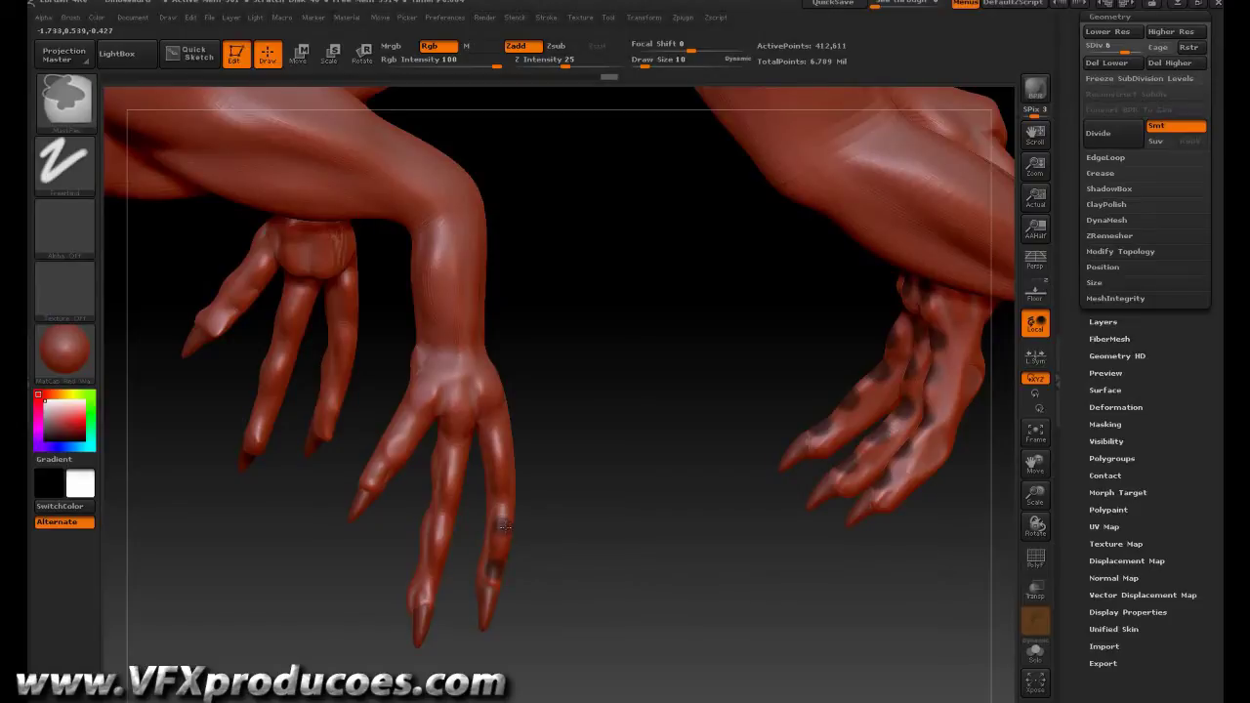
{"action": "left_click", "coordinate": [500, 484], "text": "ctrl"}
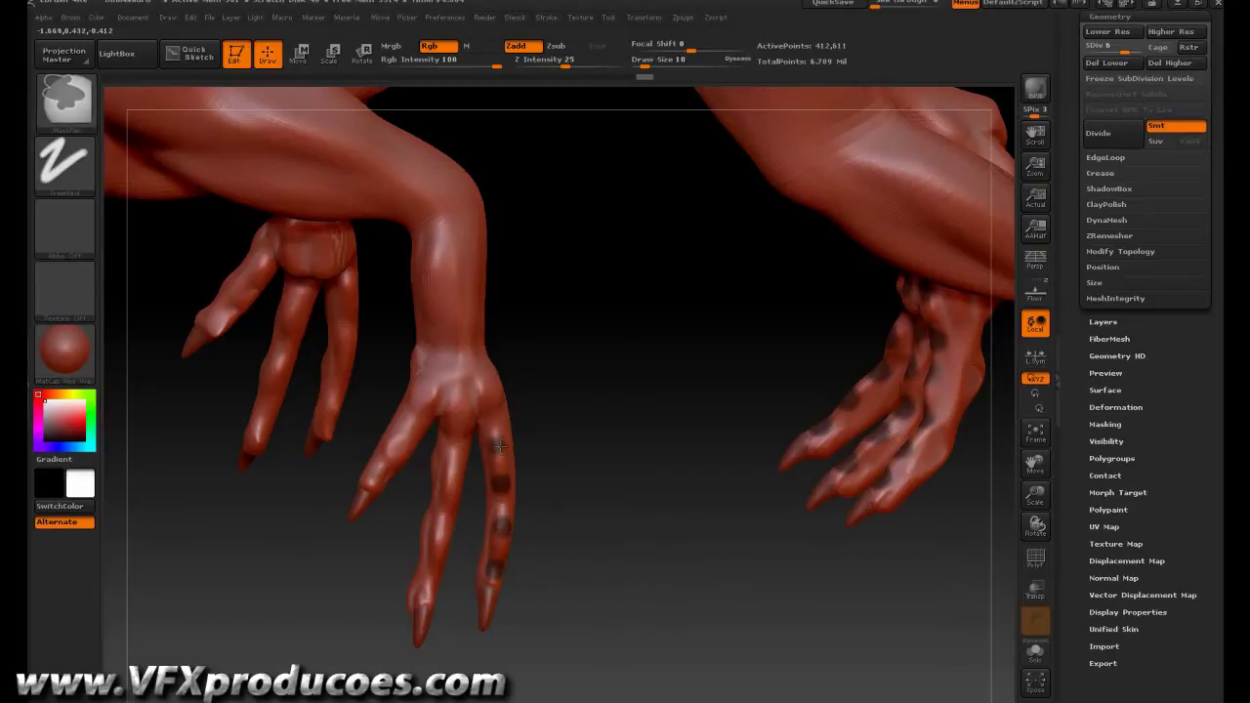
{"action": "left_click", "coordinate": [478, 368], "text": "ctrl"}
{"action": "left_click", "coordinate": [431, 543], "text": "ctrl"}
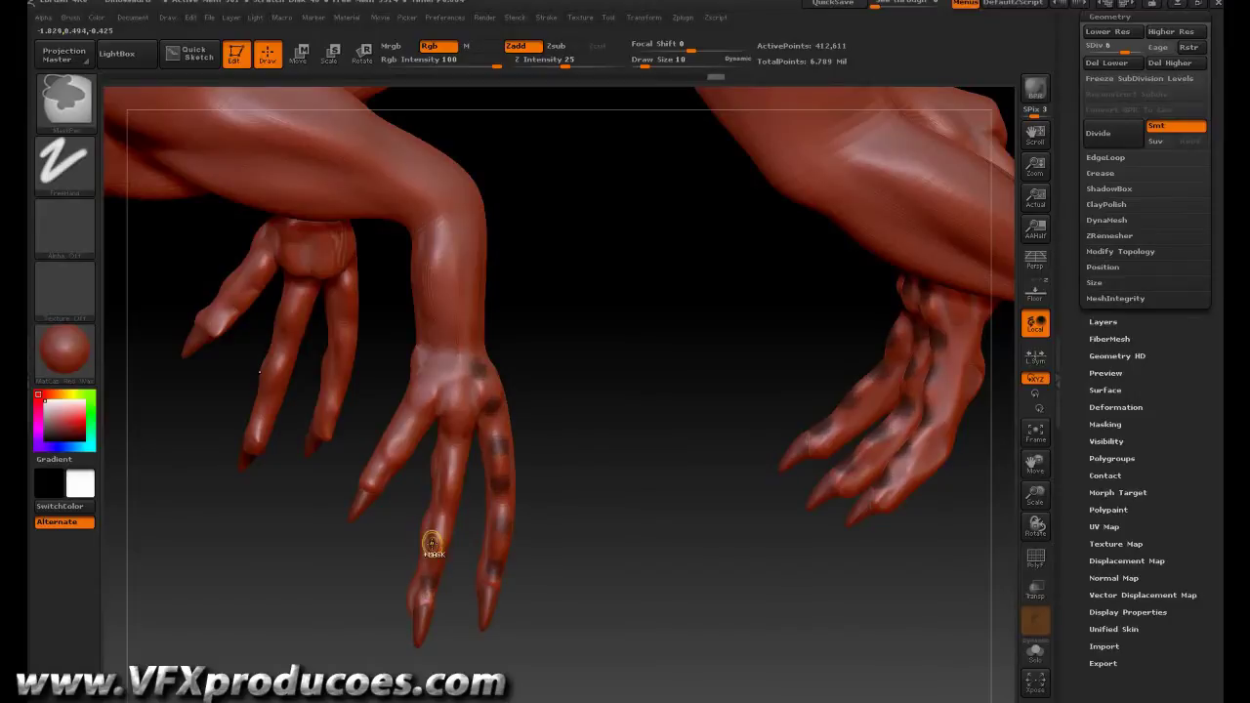
{"action": "key", "text": "ctrl+z"}
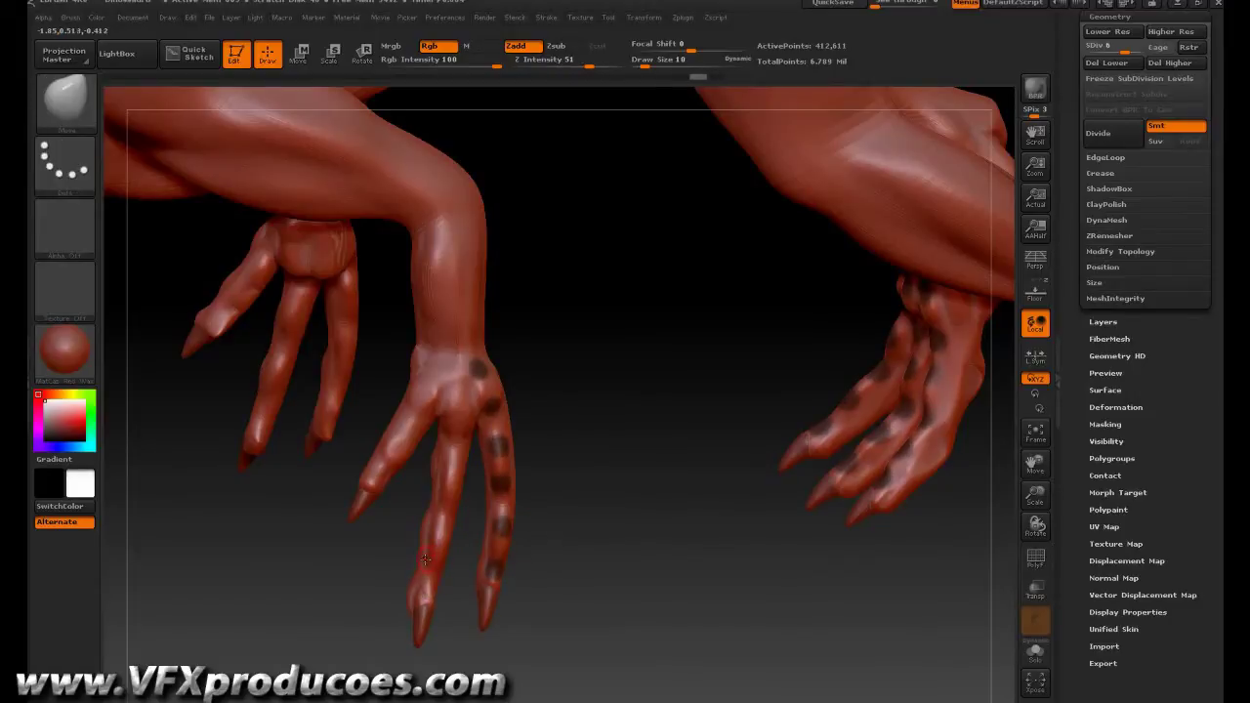
- Mask spots along the outer finger, the neighbouring finger and the upper palm
{"action": "key", "text": "ctrl"}
{"action": "left_click_drag", "start_coordinate": [433, 580], "coordinate": [465, 393], "text": "ctrl"}
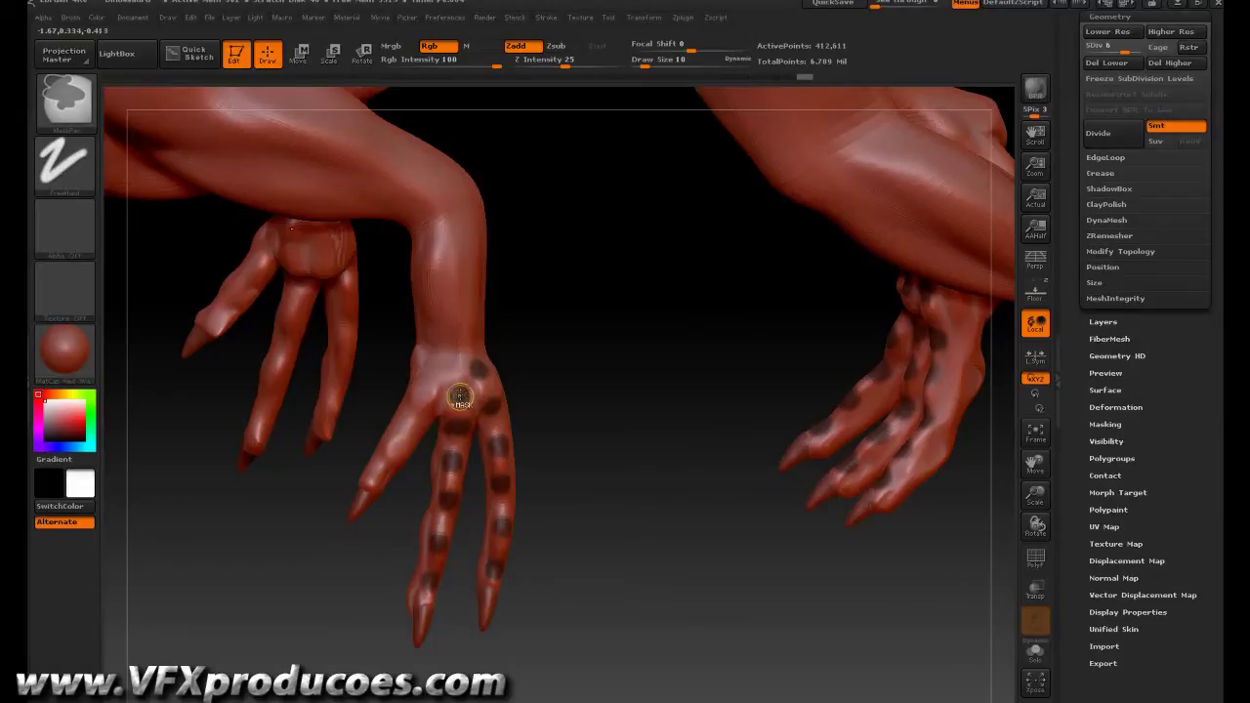
{"action": "left_click", "coordinate": [370, 480], "text": "ctrl"}
{"action": "left_click", "coordinate": [394, 442], "text": "ctrl"}
{"action": "left_click", "coordinate": [415, 407], "text": "ctrl"}
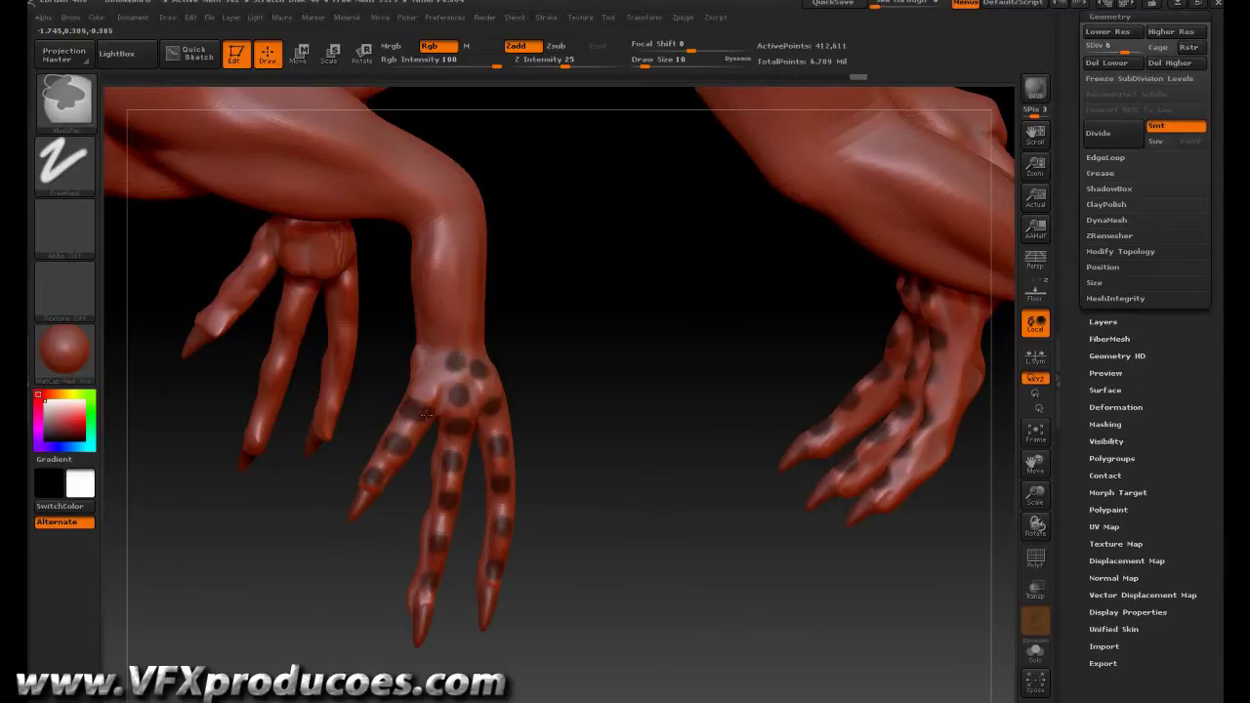
{"action": "left_click", "coordinate": [424, 358], "text": "ctrl"}
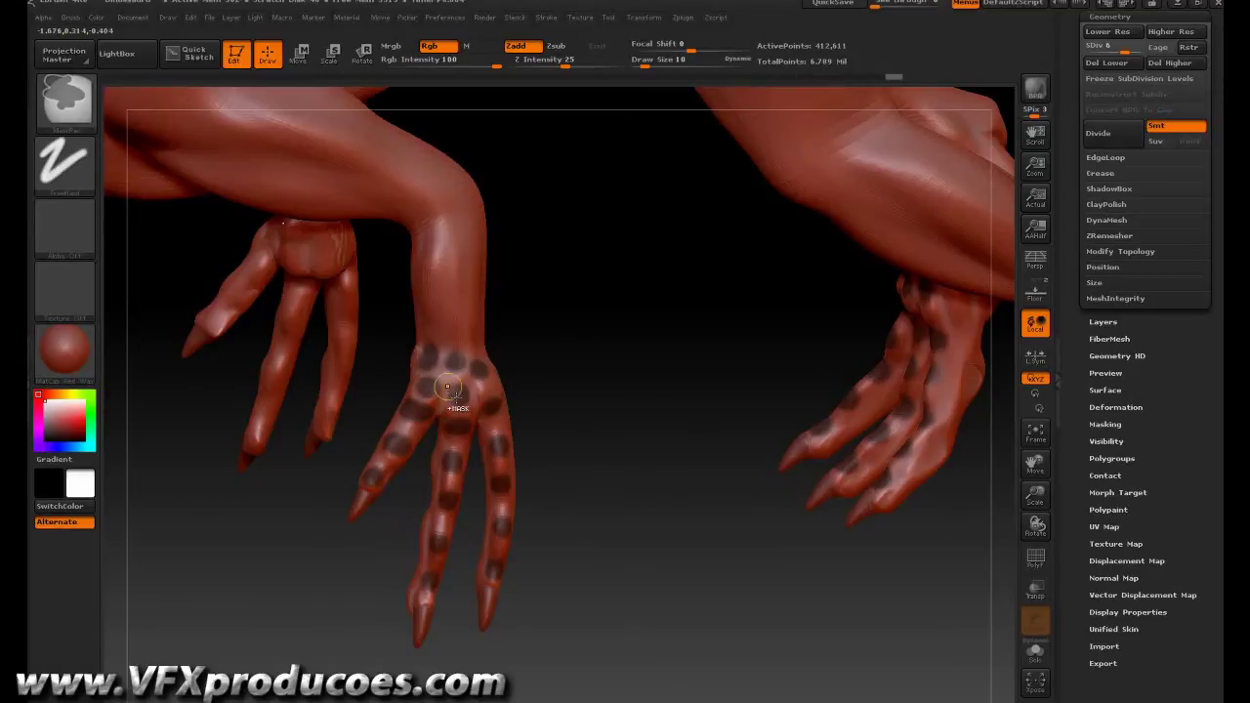
{"action": "mouse_move", "coordinate": [601, 437]}
{"action": "left_mouse_down"}
{"action": "mouse_move", "coordinate": [689, 459]}
{"action": "mouse_move", "coordinate": [640, 420]}
{"action": "left_mouse_up"}
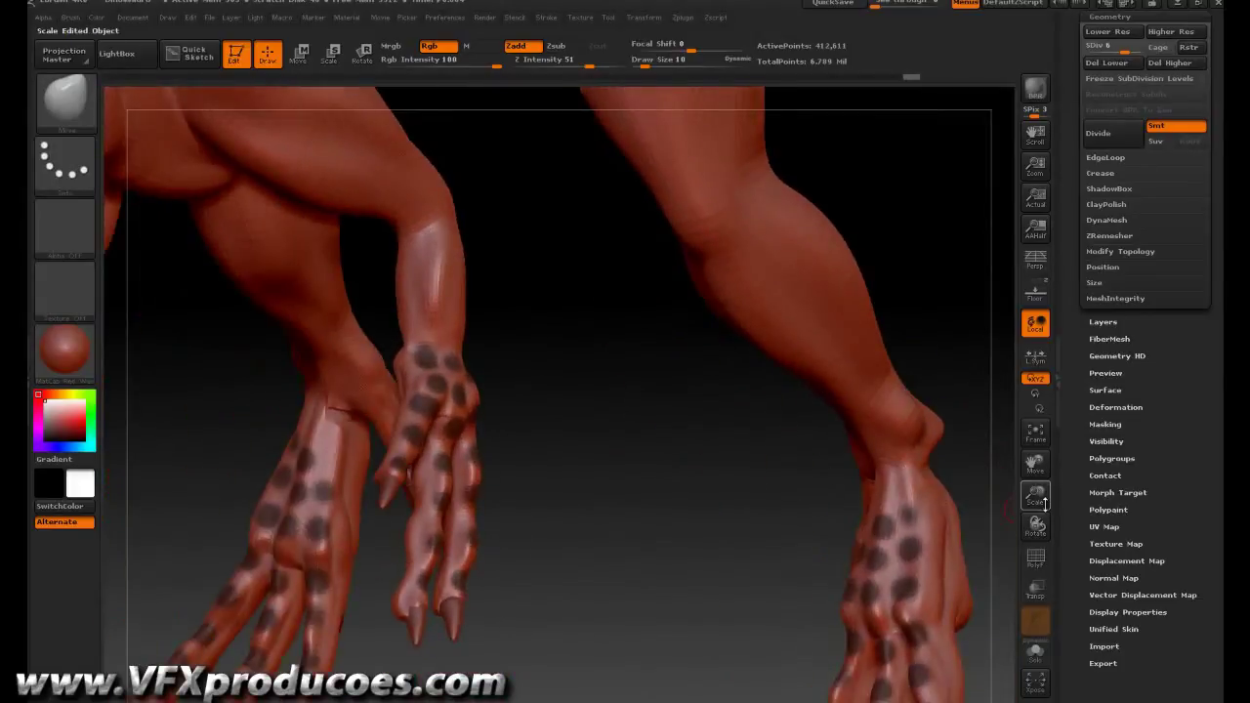
- Frame both arms and the head, and bring up the SubTool Extract settings
{"action": "left_click_drag", "start_coordinate": [1036, 496], "coordinate": [1038, 461]}
{"action": "left_click_drag", "start_coordinate": [1035, 527], "coordinate": [1003, 475]}
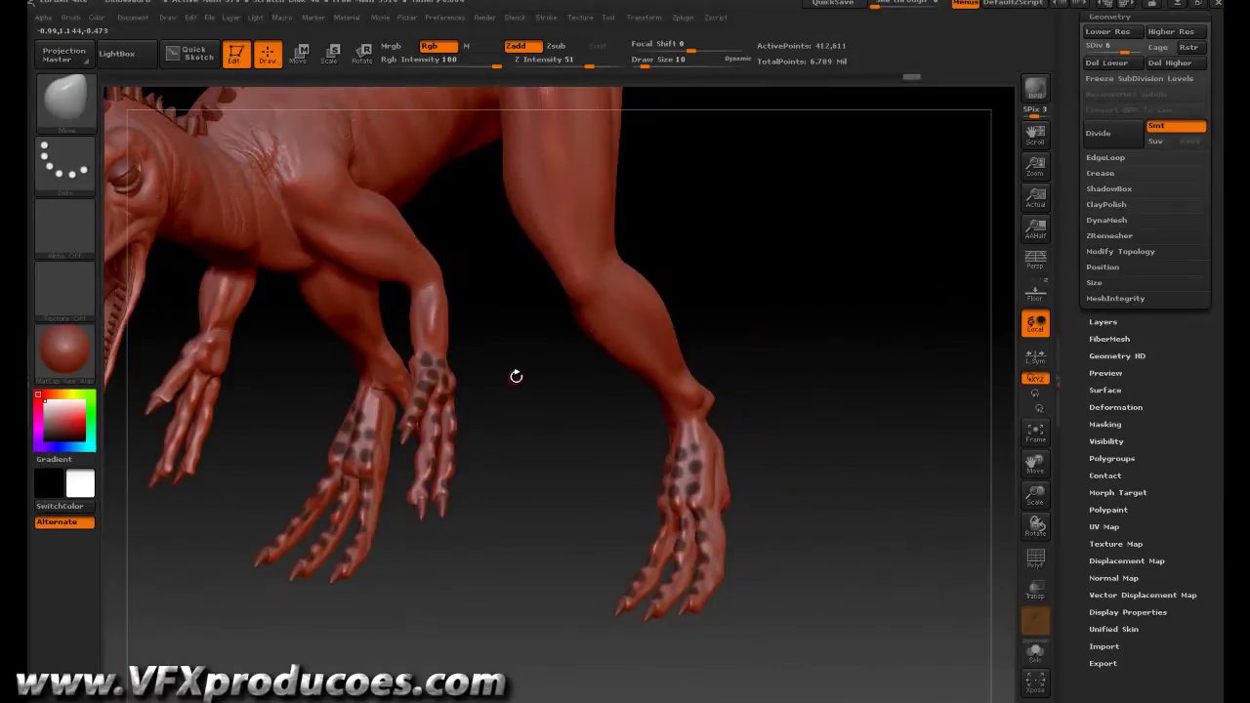
{"action": "left_click_drag", "start_coordinate": [516, 376], "coordinate": [643, 412]}
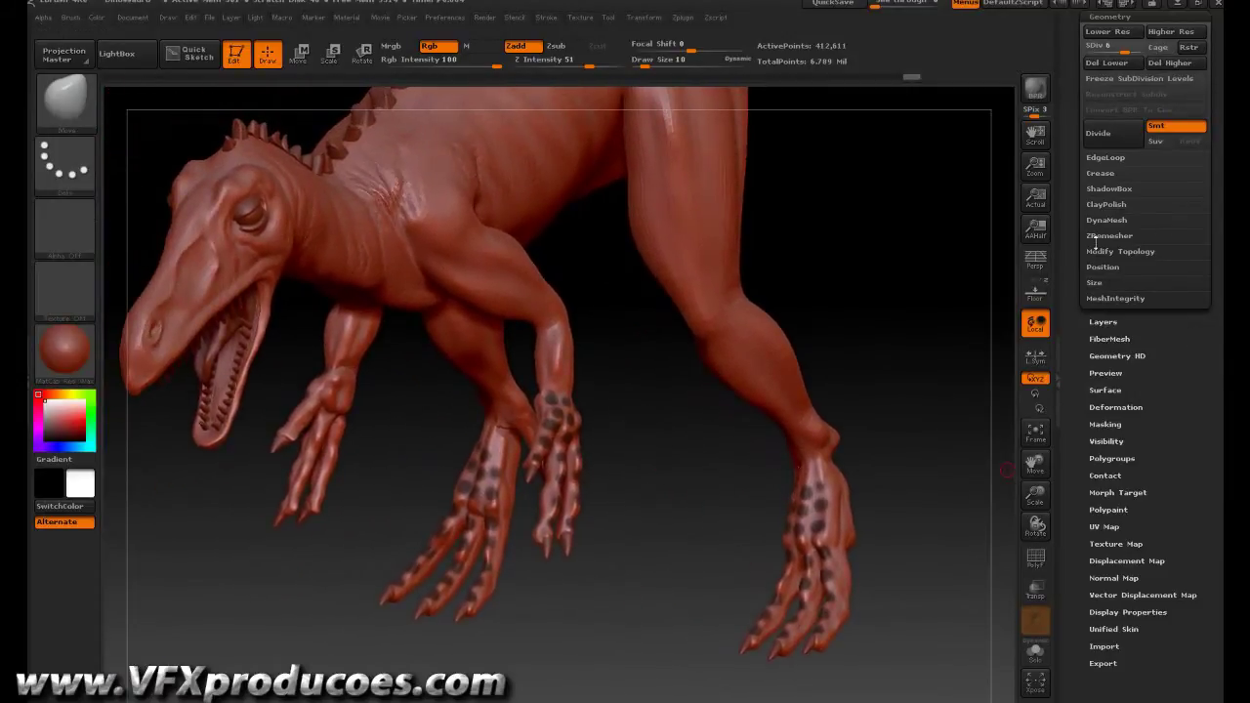
{"action": "scroll", "coordinate": [1123, 195], "scroll_direction": "up", "scroll_amount": 4}
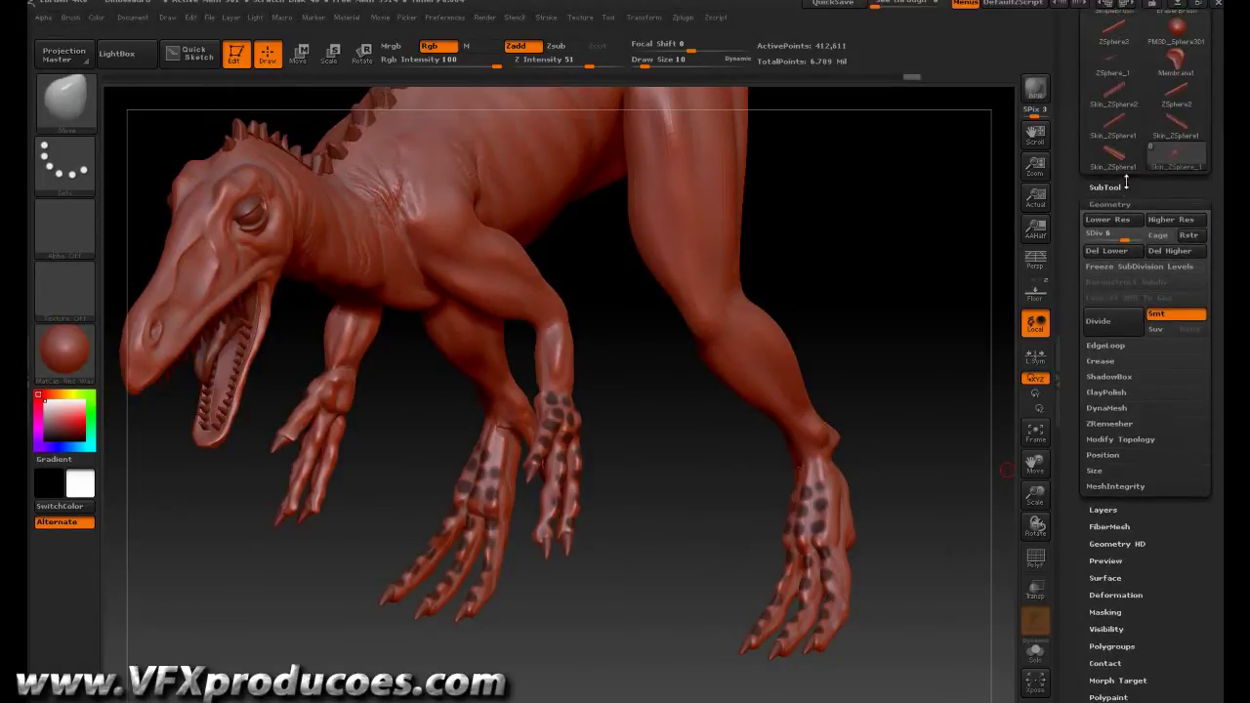
{"action": "left_click", "coordinate": [1118, 186]}
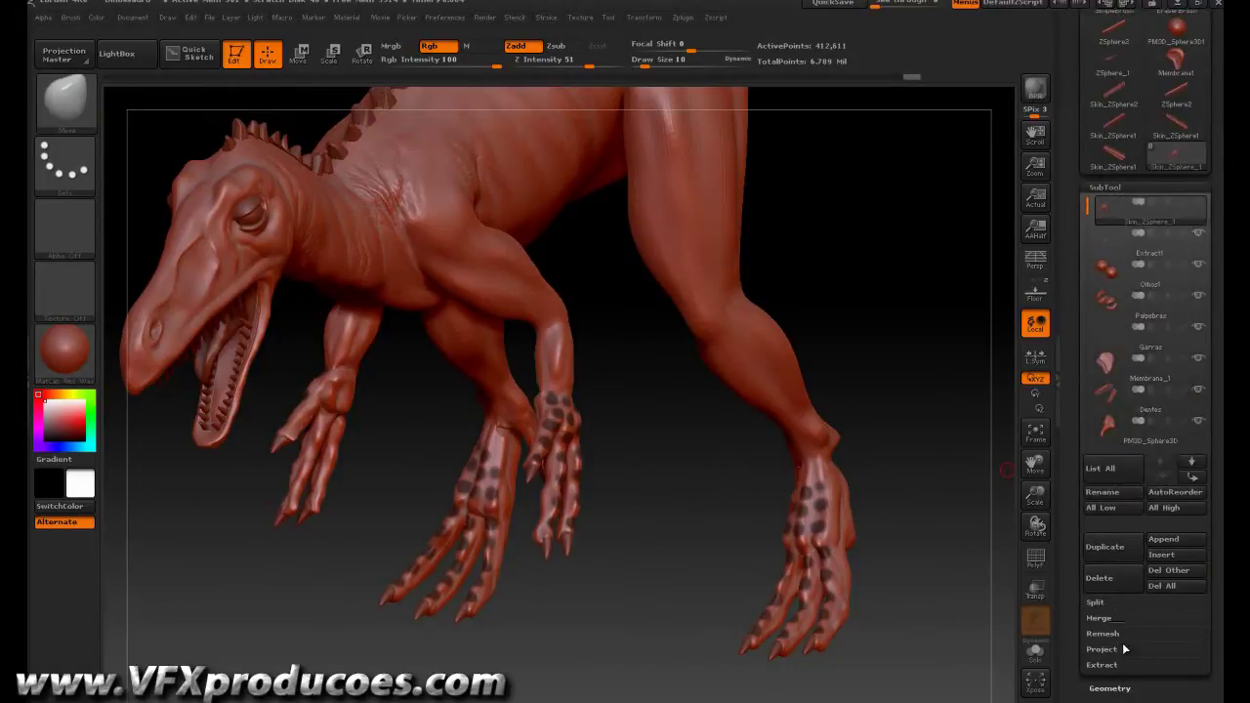
{"action": "left_click", "coordinate": [1109, 666]}
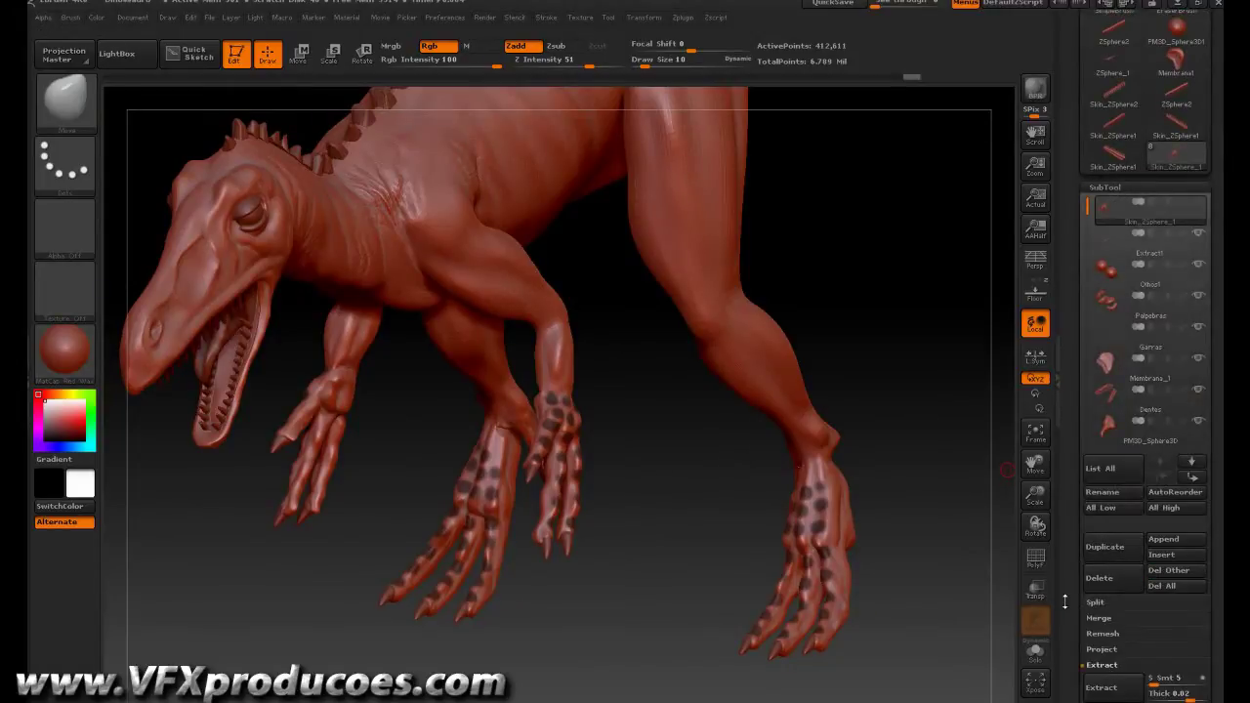
{"action": "scroll", "coordinate": [1065, 601], "scroll_direction": "down", "scroll_amount": 3}
{"action": "scroll", "coordinate": [1064, 601], "scroll_direction": "down", "scroll_amount": 6}
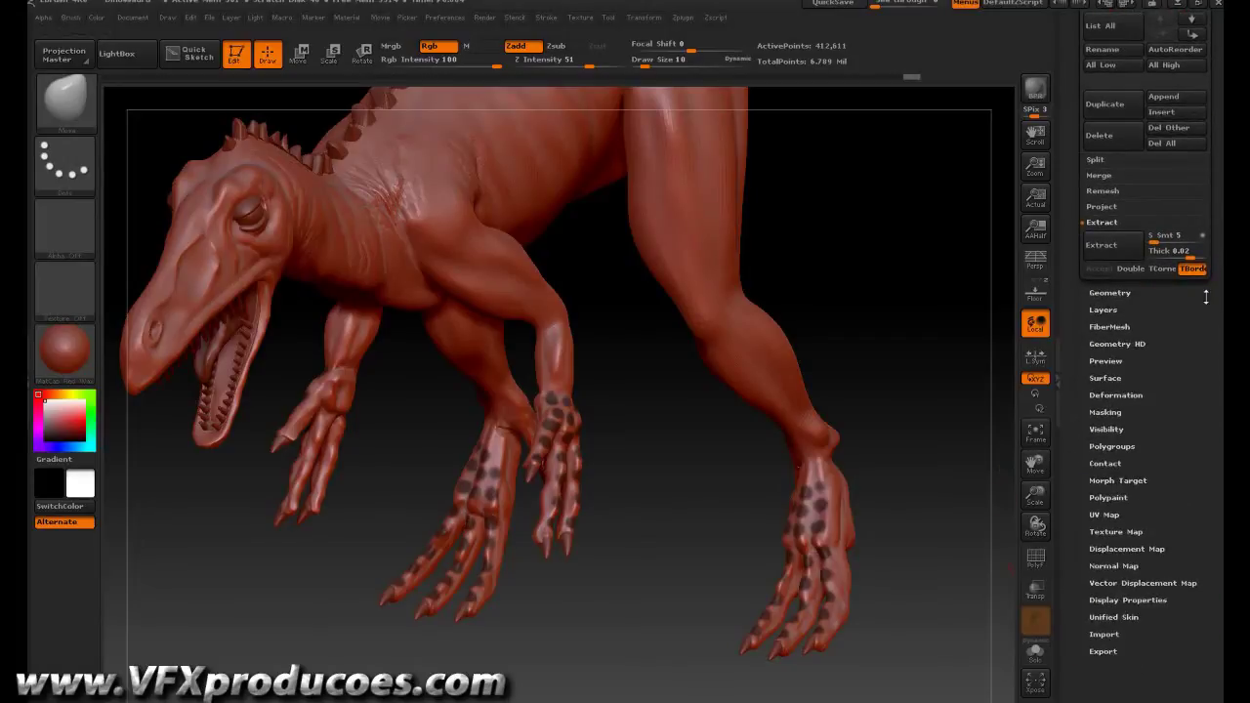
- Preview an extraction at about 0.04 thickness, undo it, and start entering a thinner value
{"action": "left_click", "coordinate": [1171, 251]}
{"action": "type", "text": "0.05"}
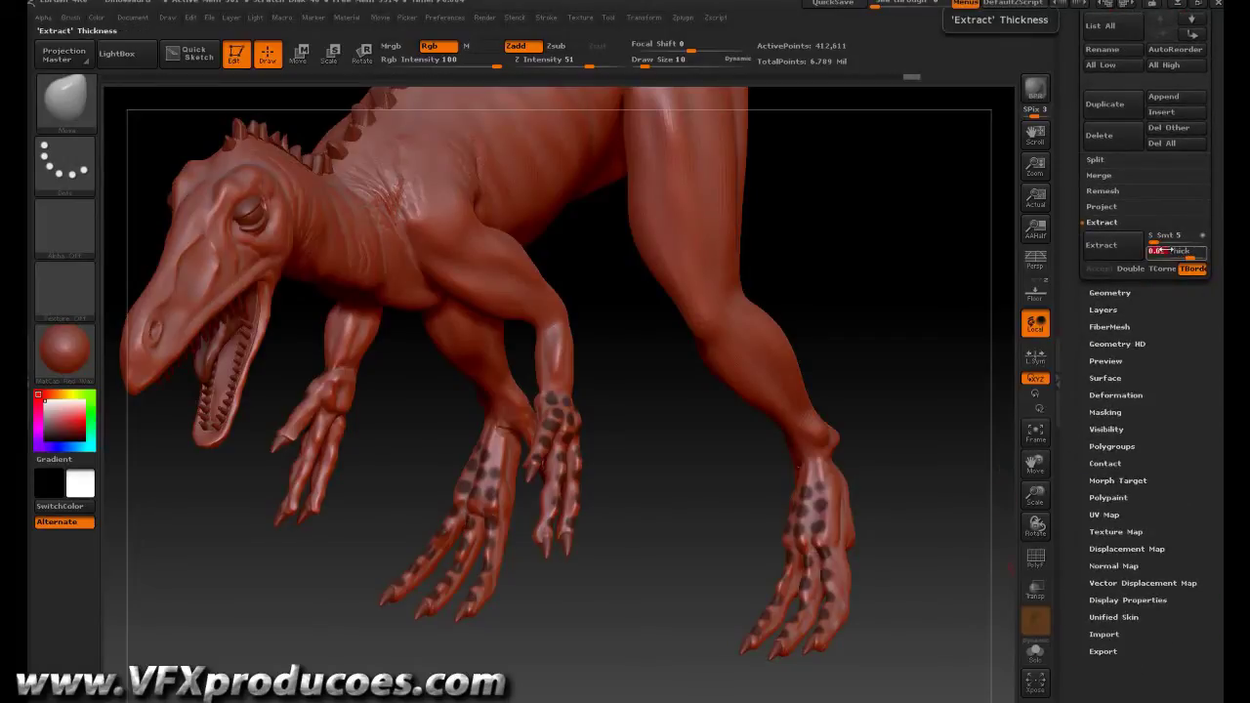
{"action": "left_click_drag", "start_coordinate": [1157, 251], "coordinate": [1163, 251]}
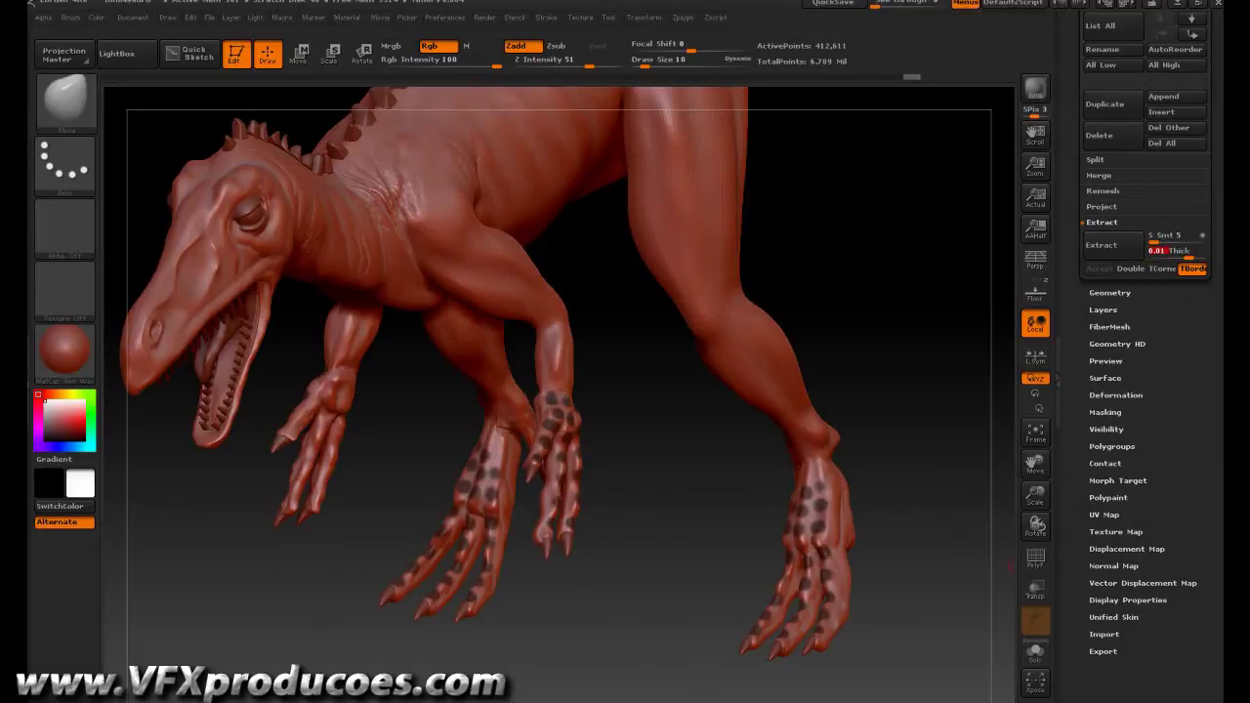
{"action": "left_click", "coordinate": [1102, 246]}
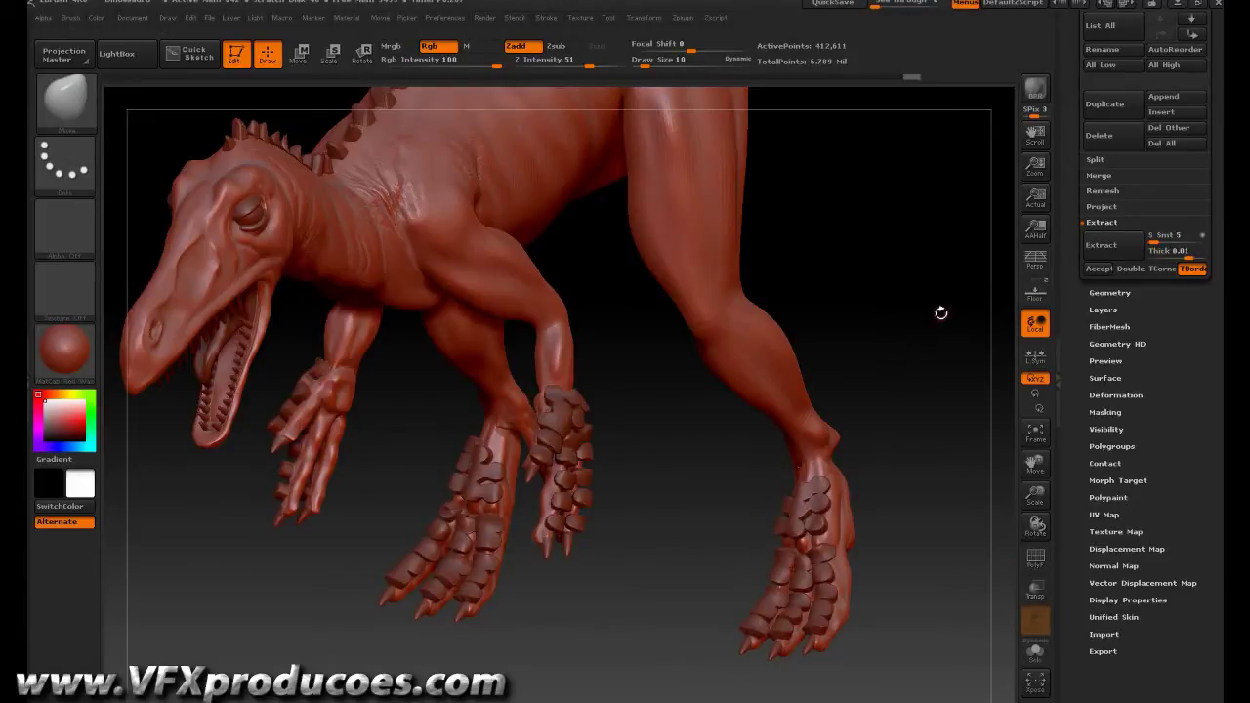
{"action": "key", "text": "ctrl+z"}
{"action": "left_click", "coordinate": [1172, 251]}
{"action": "type", "text": "0.006"}
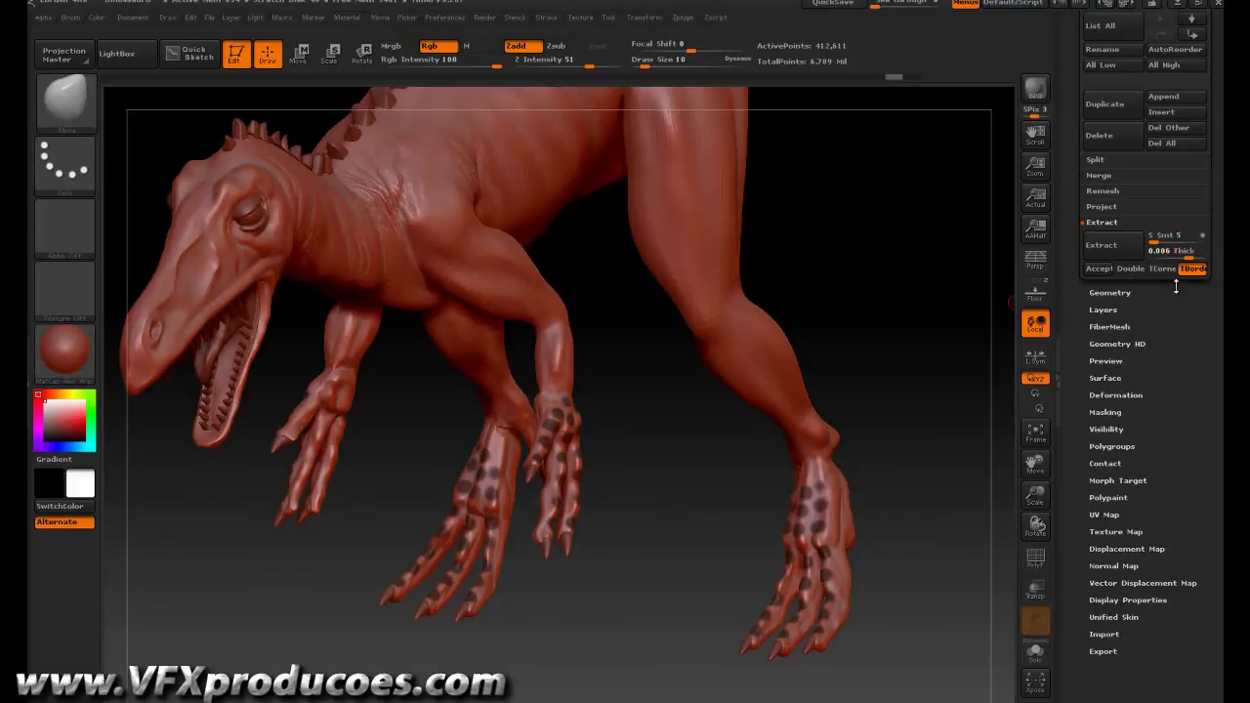
{"action": "left_click", "coordinate": [1173, 251]}
- Extract the masked spots at 0.004 thickness and accept the shell as a new subtool
{"action": "key", "text": "Return"}
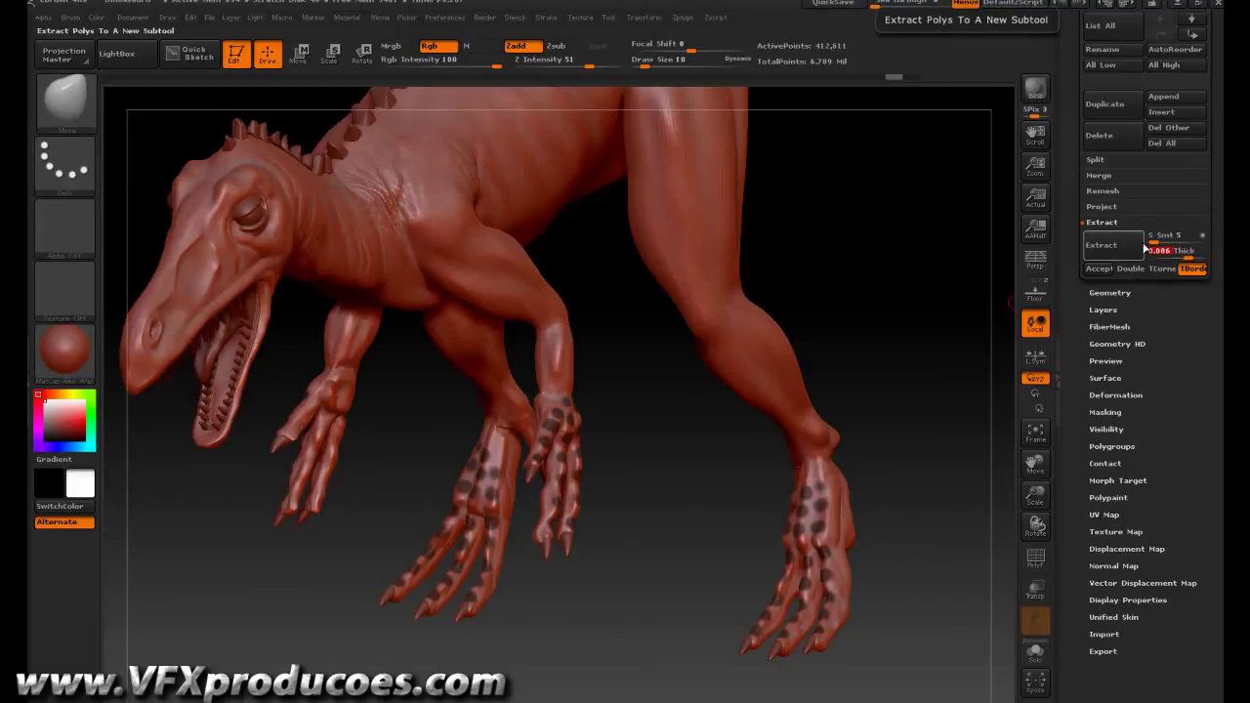
{"action": "left_click", "coordinate": [1109, 250]}
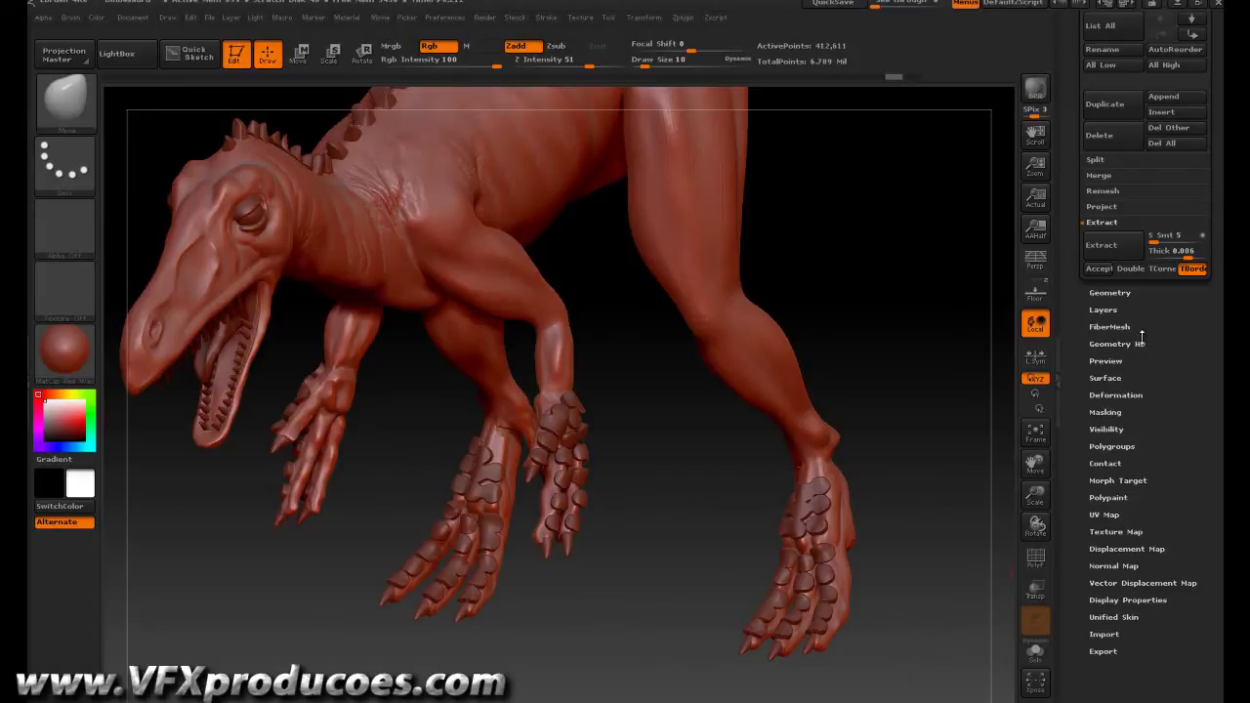
{"action": "left_click", "coordinate": [1172, 251]}
{"action": "type", "text": "0"}
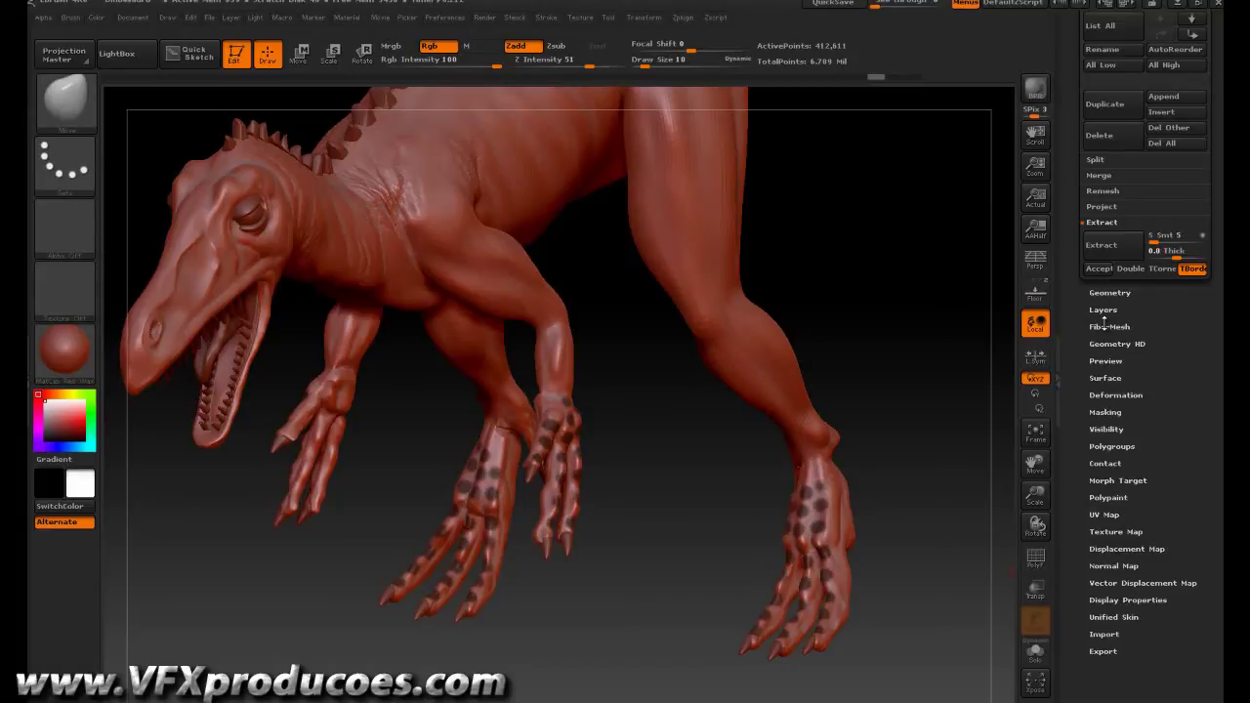
{"action": "left_click", "coordinate": [1101, 246]}
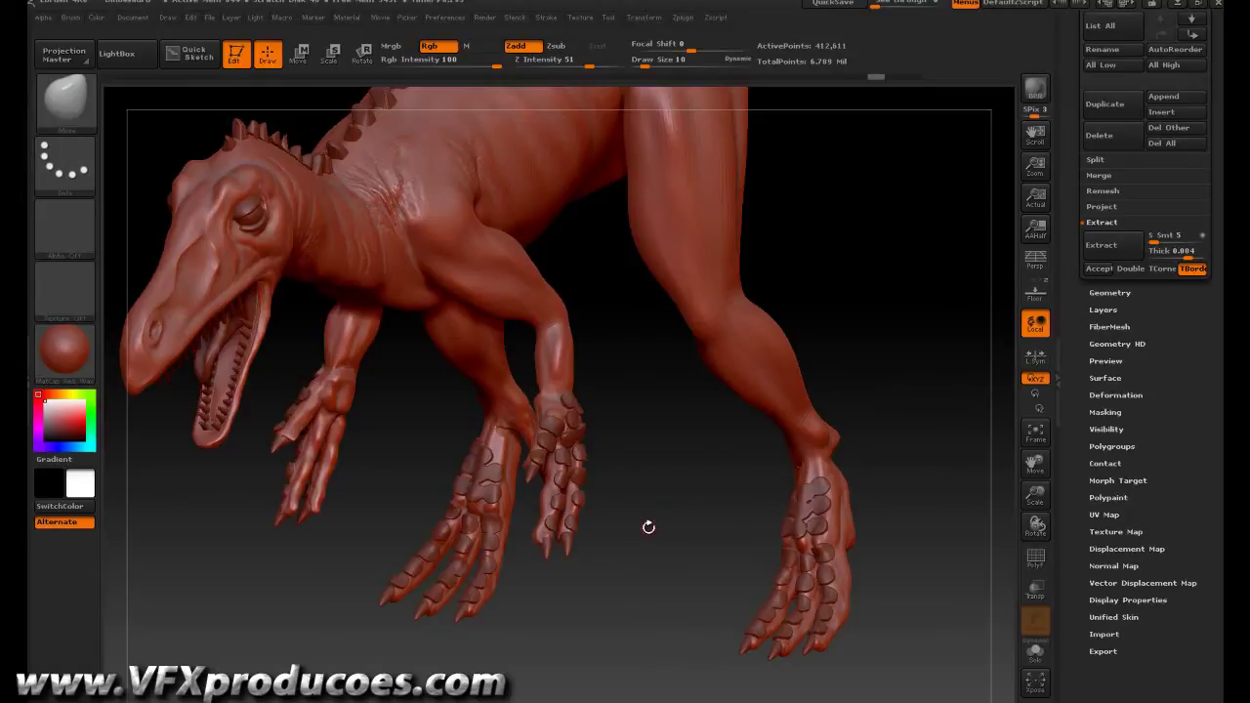
{"action": "mouse_move", "coordinate": [916, 455]}
{"action": "left_mouse_down"}
{"action": "mouse_move", "coordinate": [915, 477]}
{"action": "mouse_move", "coordinate": [942, 428]}
{"action": "left_mouse_up"}
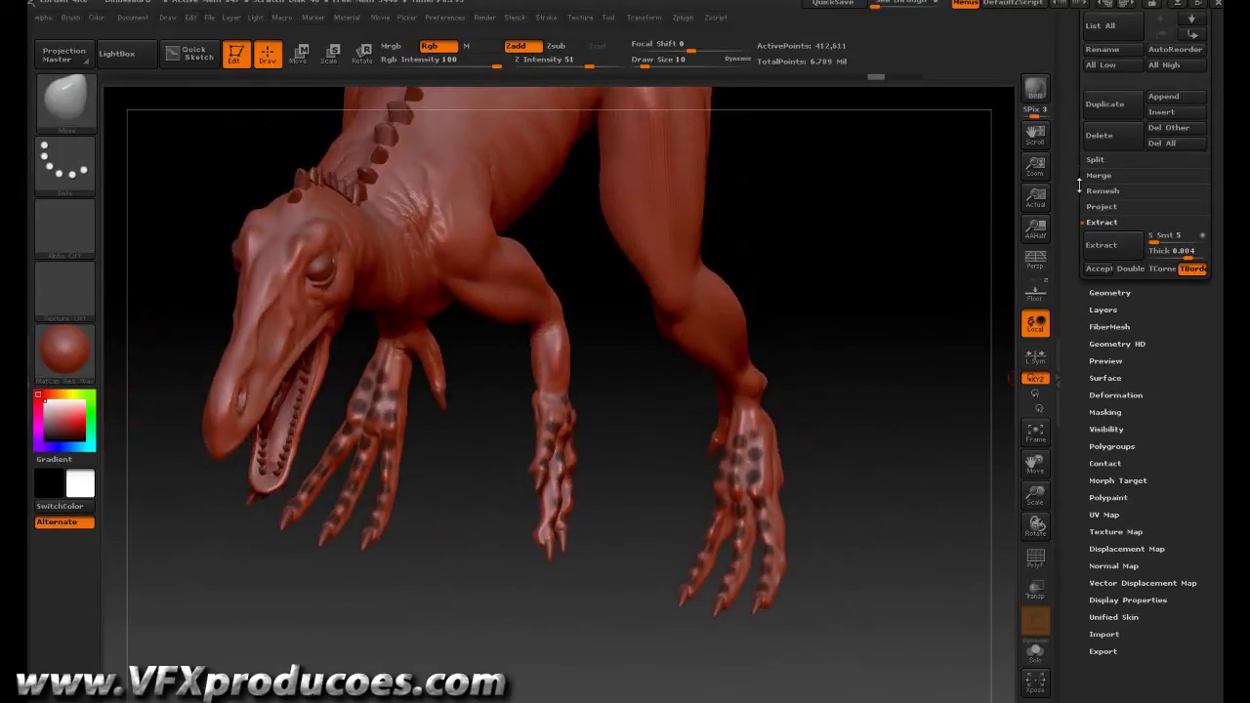
{"action": "left_click", "coordinate": [1099, 268]}
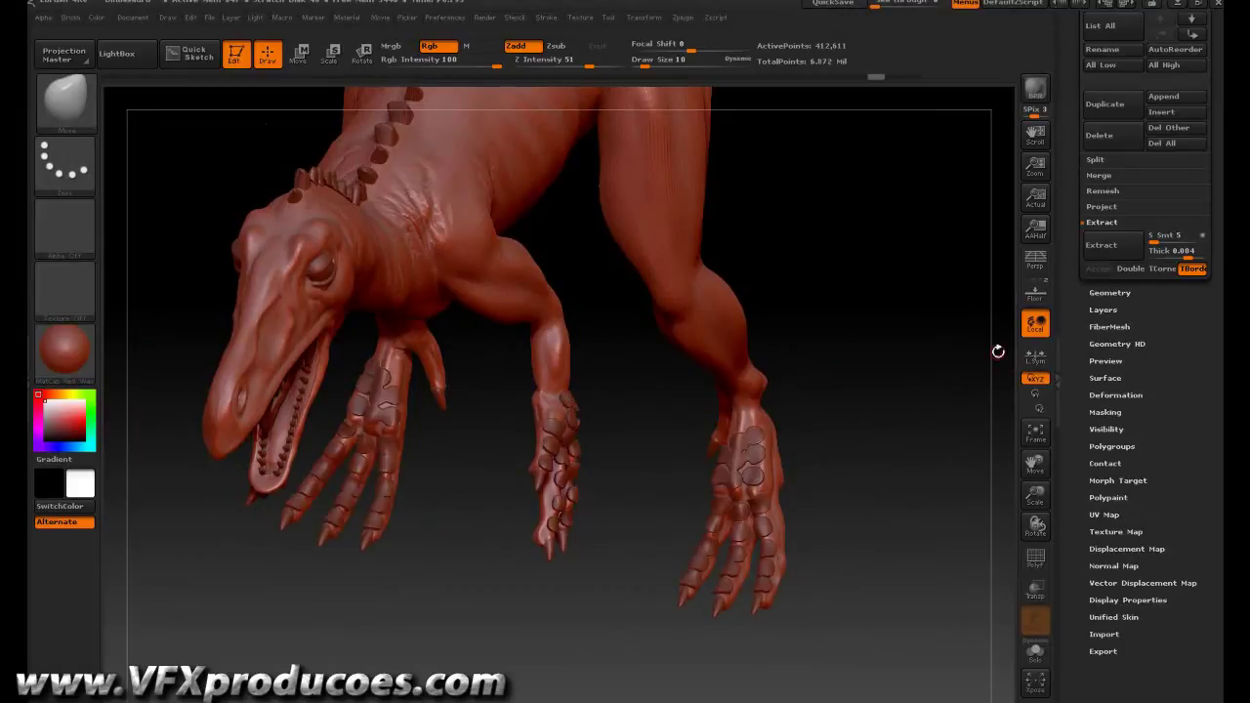
- Select the Extract3 subtool and smooth the plates along a toe
{"action": "scroll", "coordinate": [1072, 297], "scroll_direction": "up", "scroll_amount": 5}
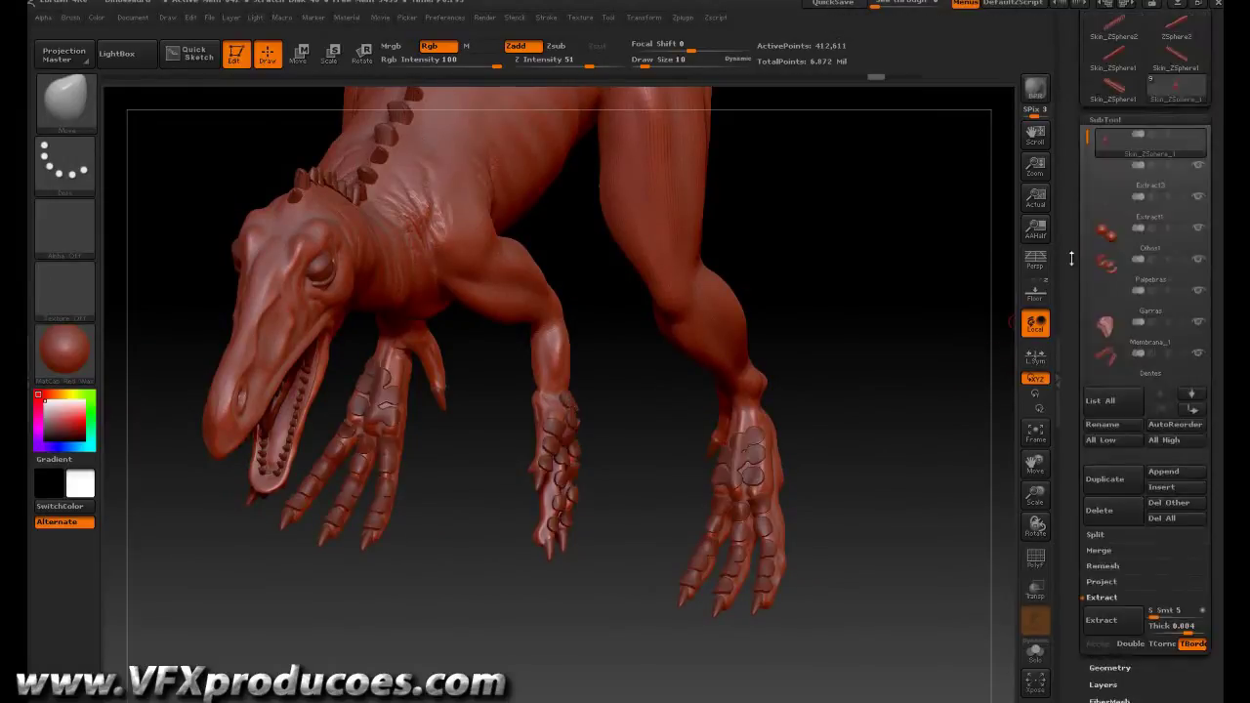
{"action": "scroll", "coordinate": [1071, 293], "scroll_direction": "down", "scroll_amount": 2}
{"action": "scroll", "coordinate": [1072, 279], "scroll_direction": "down", "scroll_amount": 2}
{"action": "scroll", "coordinate": [1075, 255], "scroll_direction": "down", "scroll_amount": 1}
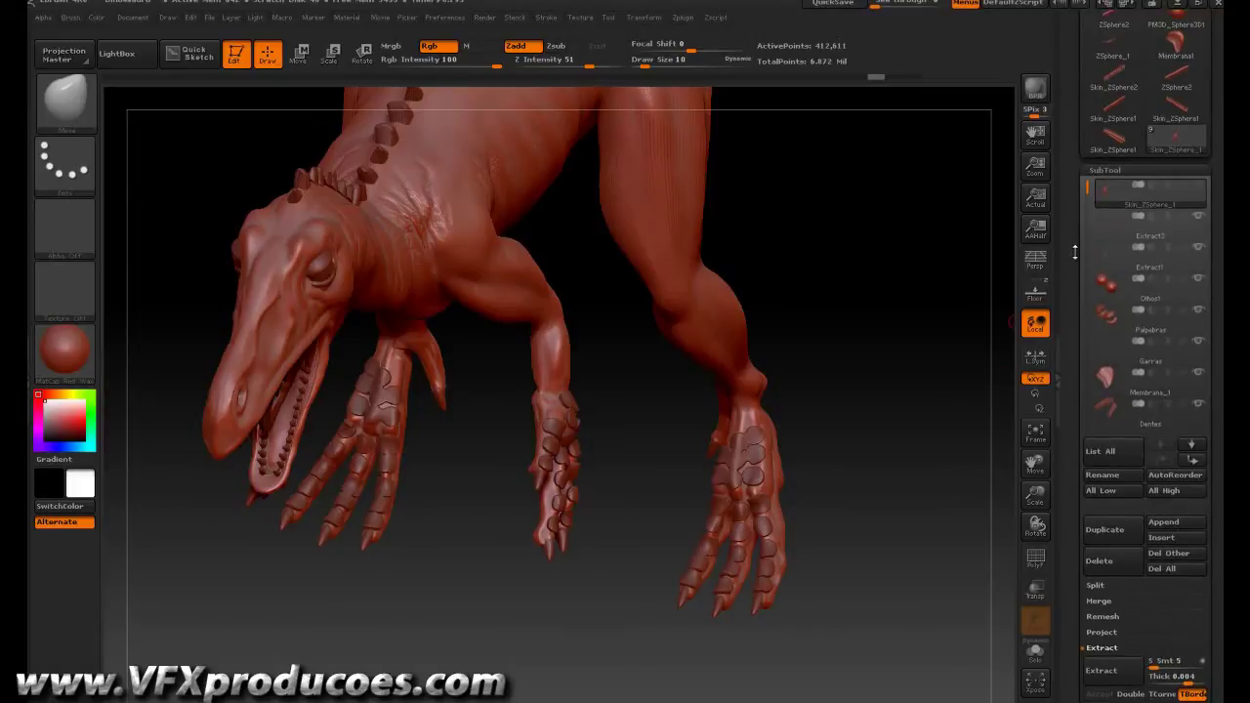
{"action": "mouse_move", "coordinate": [1150, 224]}
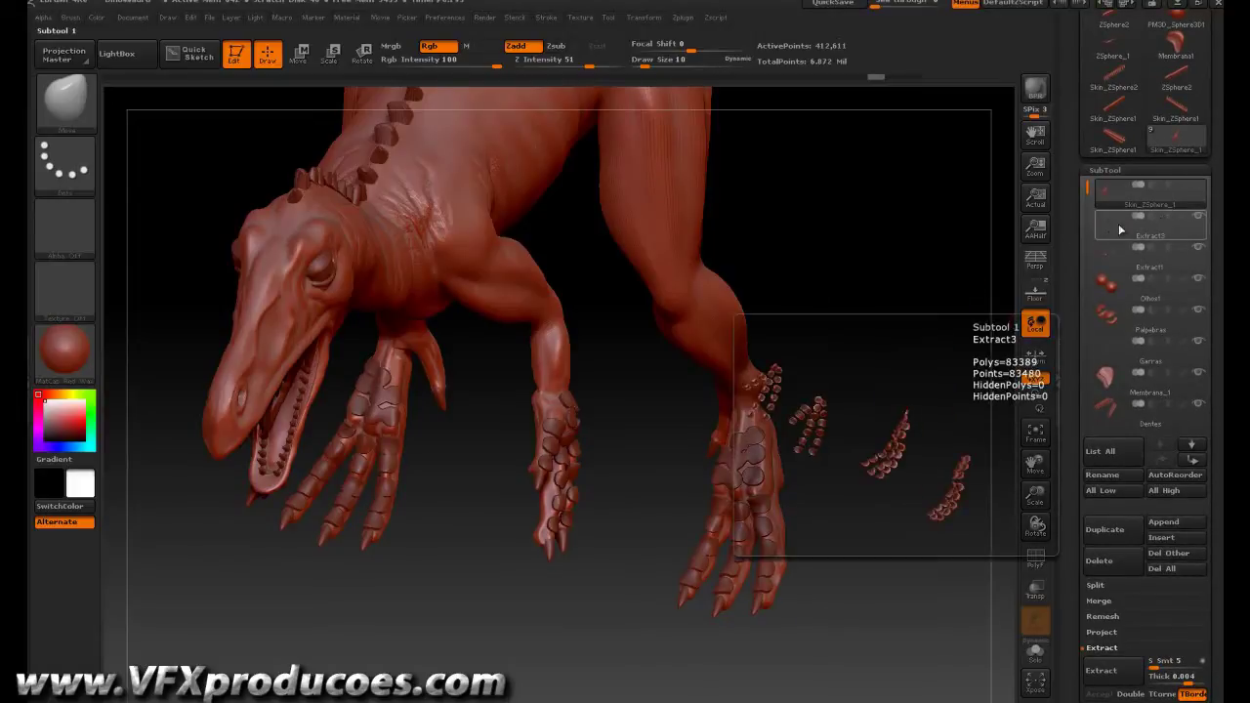
{"action": "left_click", "coordinate": [1120, 229]}
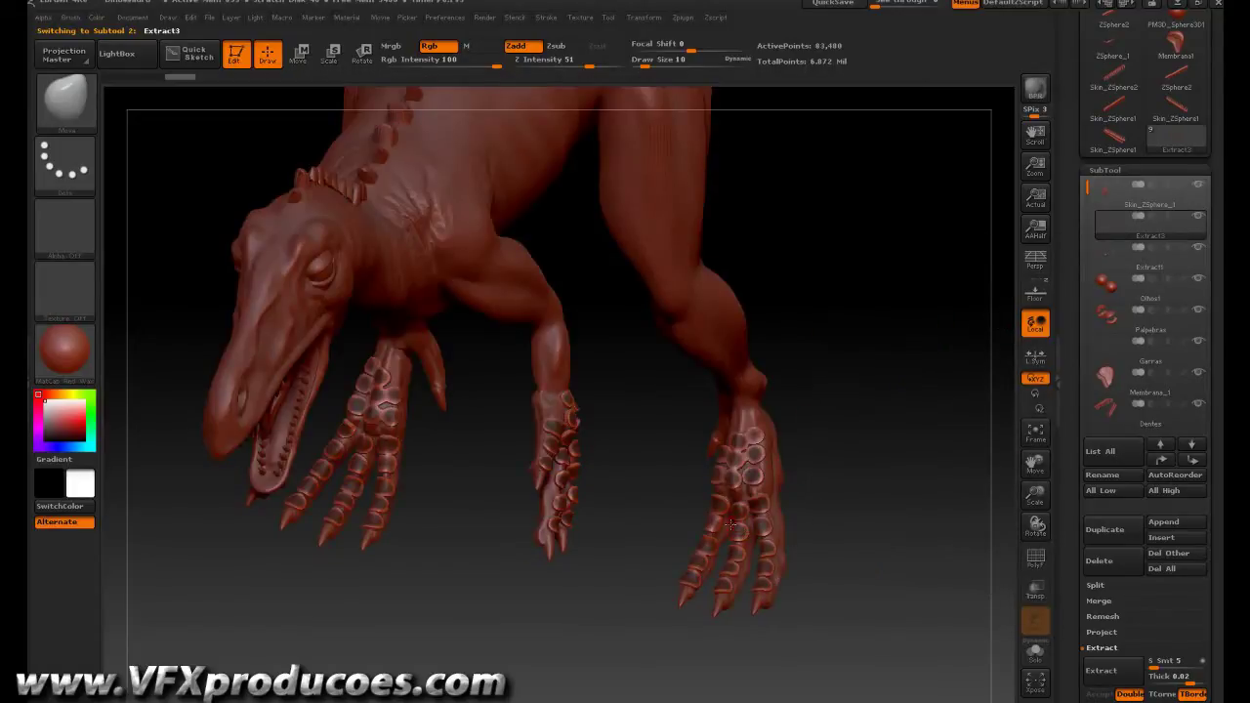
{"action": "key", "text": "shift"}
{"action": "key", "text": "shift"}
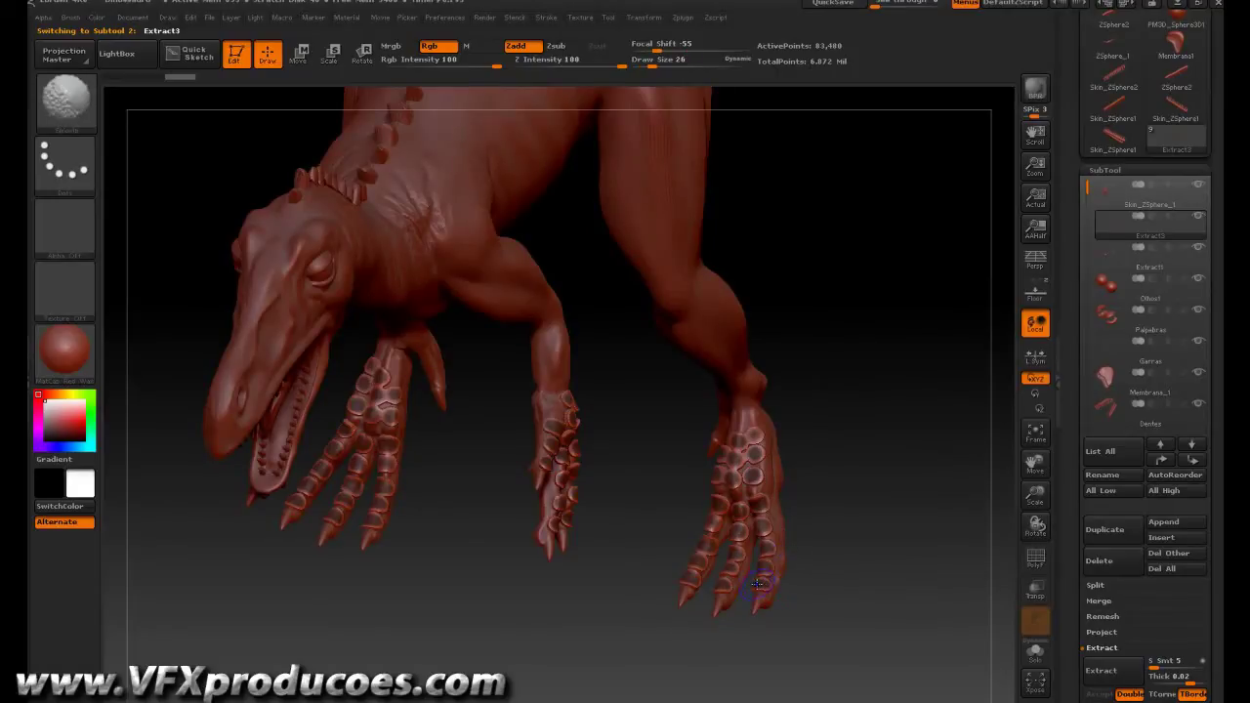
{"action": "mouse_move", "coordinate": [758, 586]}
{"action": "left_mouse_down", "text": "shift"}
{"action": "mouse_move", "coordinate": [754, 435]}
{"action": "mouse_move", "coordinate": [737, 559]}
{"action": "left_mouse_up", "text": "shift"}
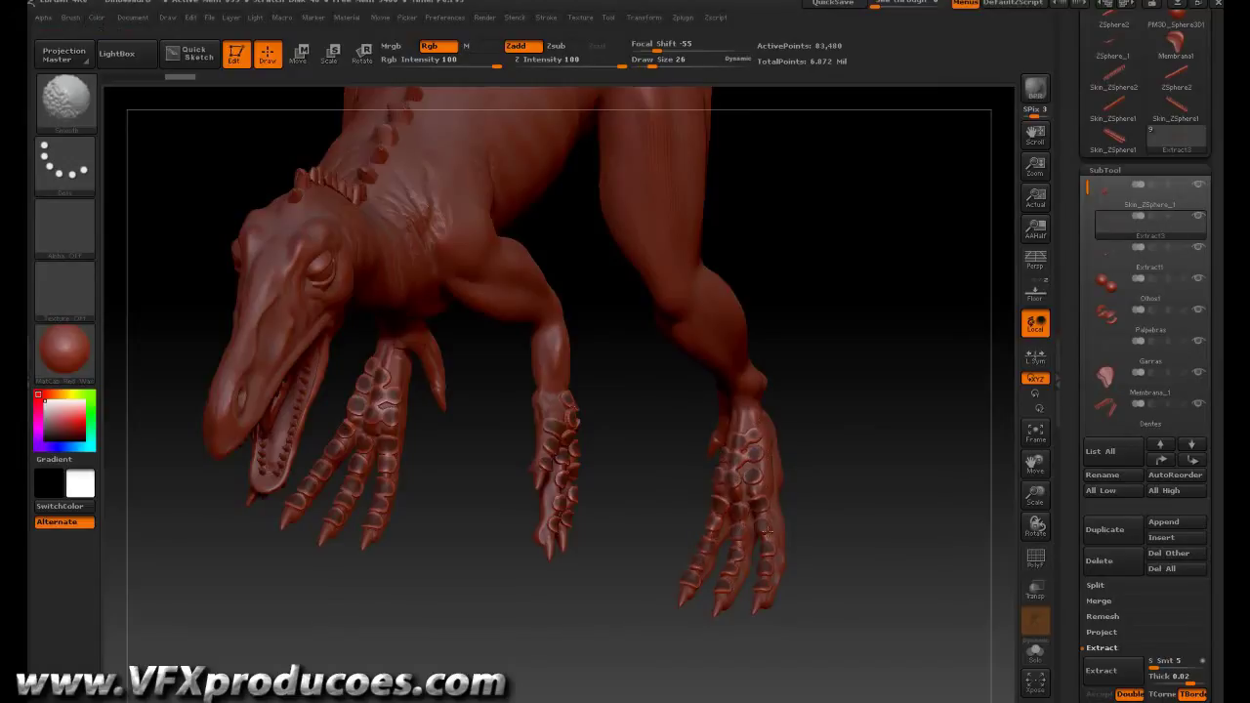
- Enlarge the brush to size 22 and smooth the scale plates on the hind and right feet
{"action": "mouse_move", "coordinate": [650, 446]}
{"action": "left_mouse_down"}
{"action": "mouse_move", "coordinate": [371, 451]}
{"action": "mouse_move", "coordinate": [360, 483]}
{"action": "left_mouse_up"}
{"action": "key", "text": "shift"}
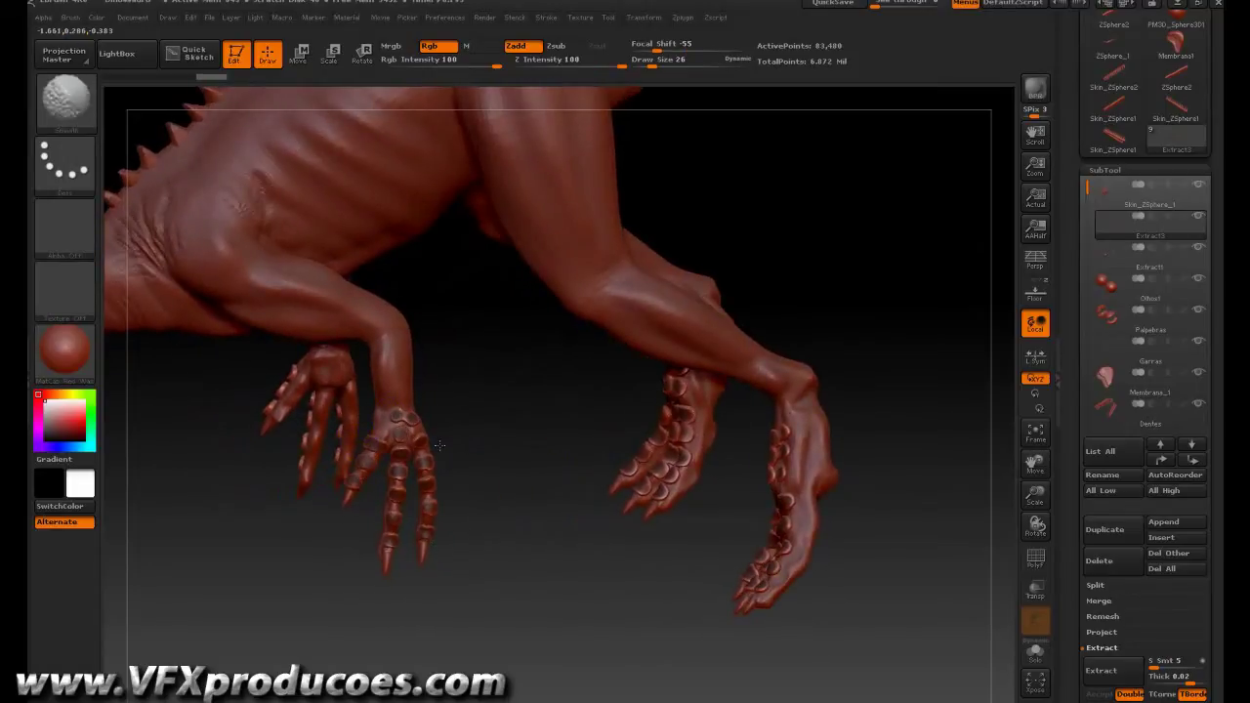
{"action": "left_click_drag", "start_coordinate": [439, 445], "coordinate": [446, 473]}
{"action": "key", "text": "shift"}
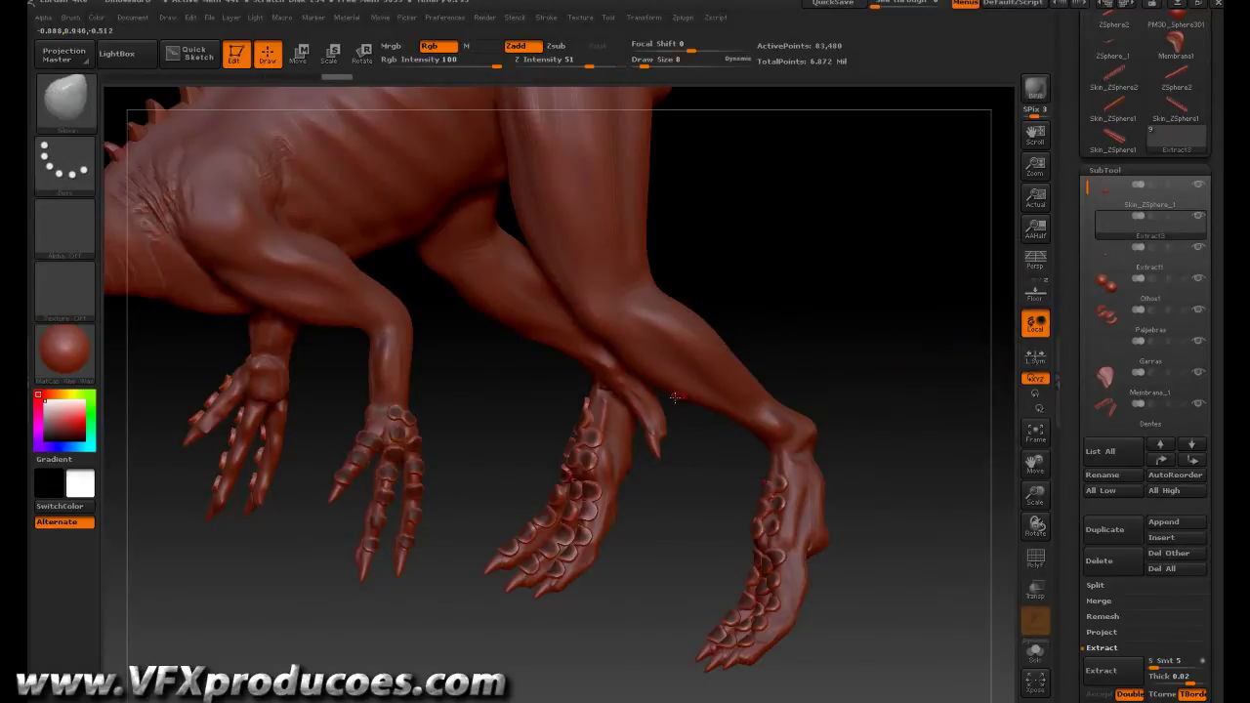
{"action": "key", "text": "bracketright"}
{"action": "key", "text": "shift"}
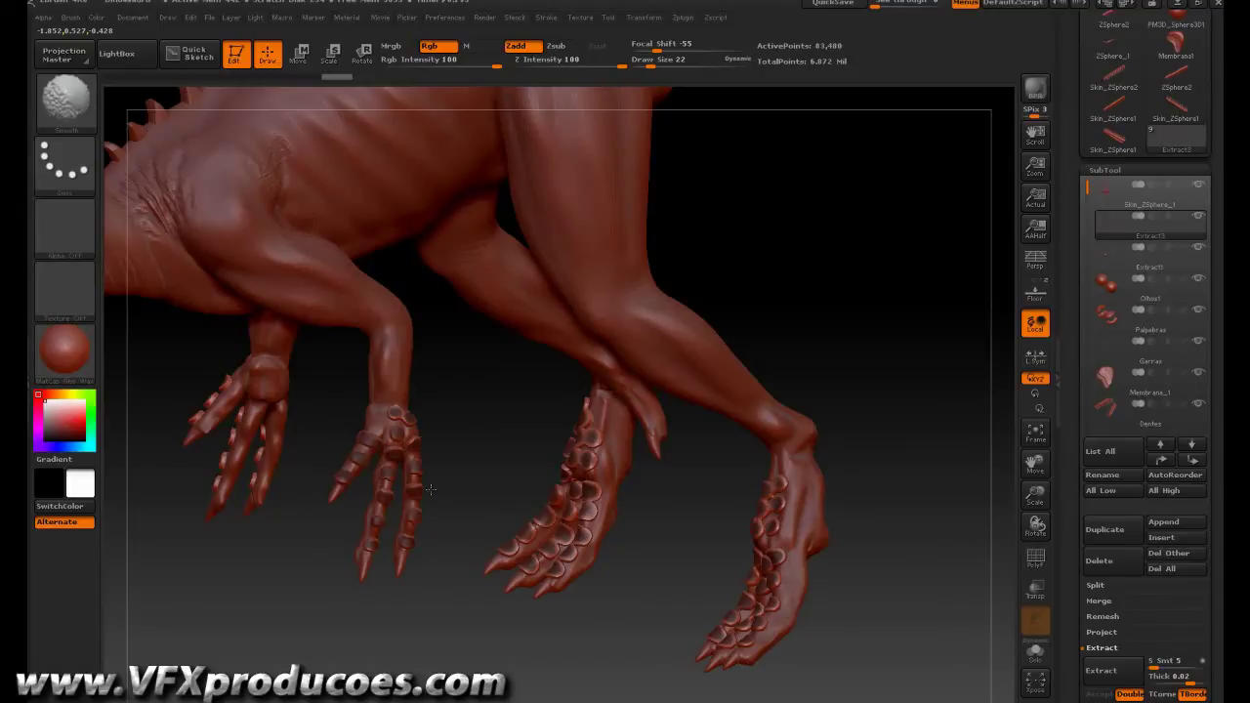
{"action": "left_click_drag", "start_coordinate": [392, 437], "coordinate": [478, 502], "text": "shift"}
{"action": "left_click_drag", "start_coordinate": [735, 575], "coordinate": [758, 561], "text": "shift"}
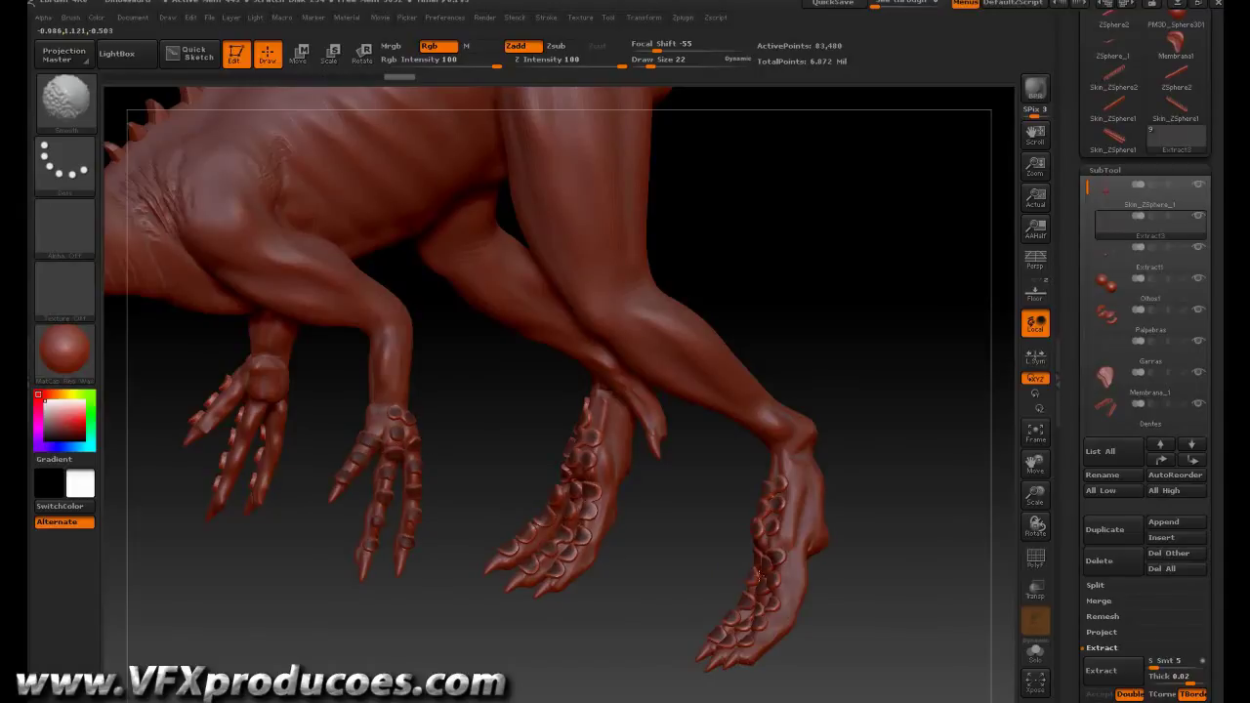
{"action": "left_click_drag", "start_coordinate": [544, 478], "coordinate": [673, 550], "text": "shift"}
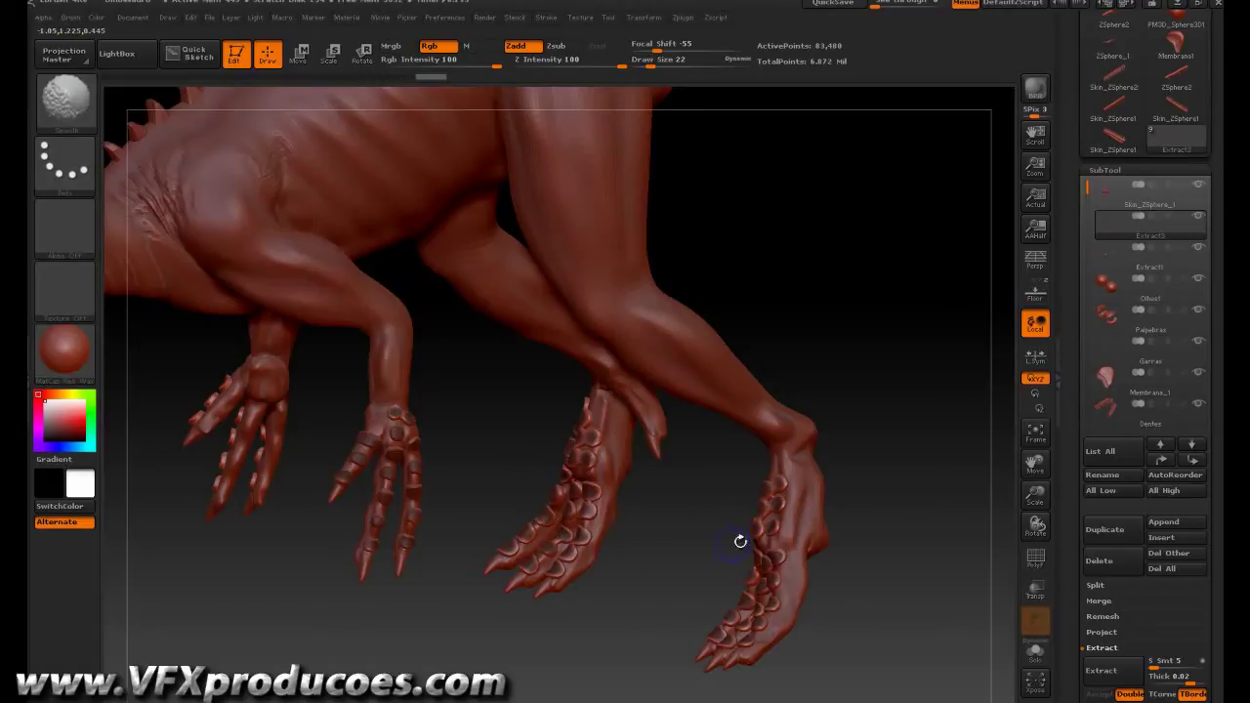
- Restore the Move brush, turn to a side view and clear the mask on the middle leg
{"action": "mouse_move", "coordinate": [884, 578]}
{"action": "left_mouse_down"}
{"action": "mouse_move", "coordinate": [931, 595]}
{"action": "mouse_move", "coordinate": [745, 603]}
{"action": "left_mouse_up"}
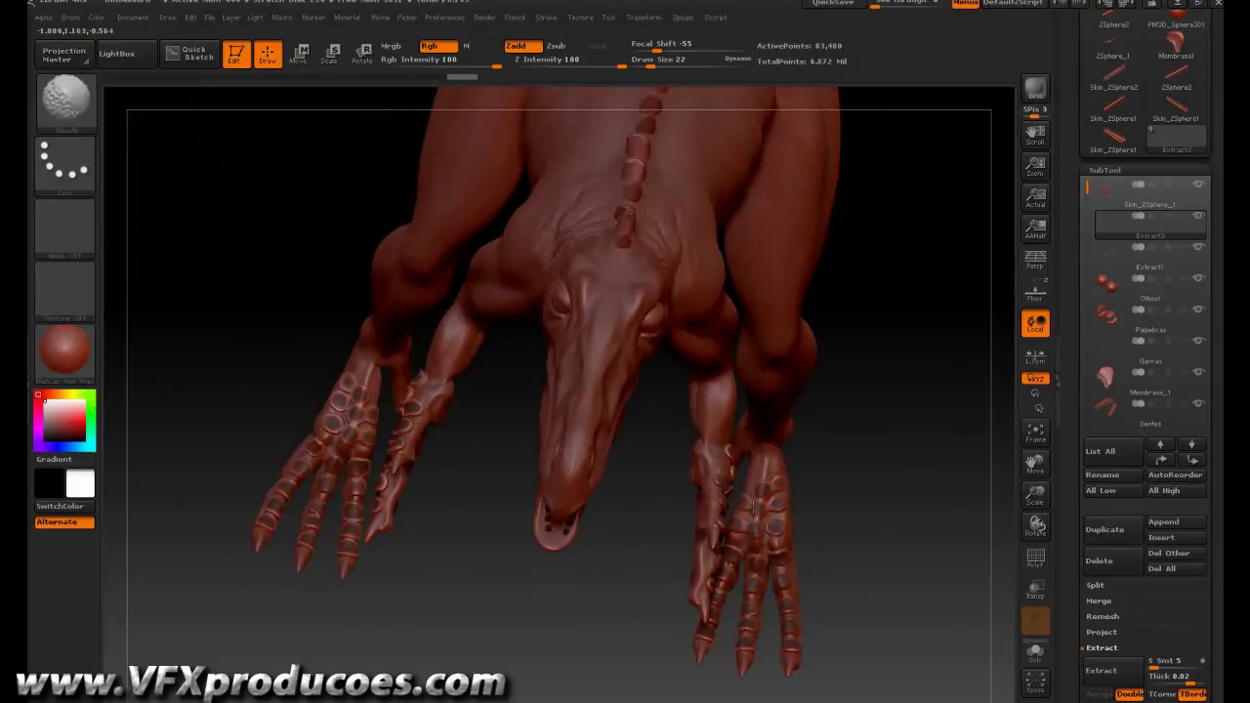
{"action": "key", "text": "b"}
{"action": "key", "text": "m"}
{"action": "key", "text": "v"}
{"action": "key", "text": "shift"}
{"action": "left_click_drag", "start_coordinate": [918, 477], "coordinate": [717, 541]}
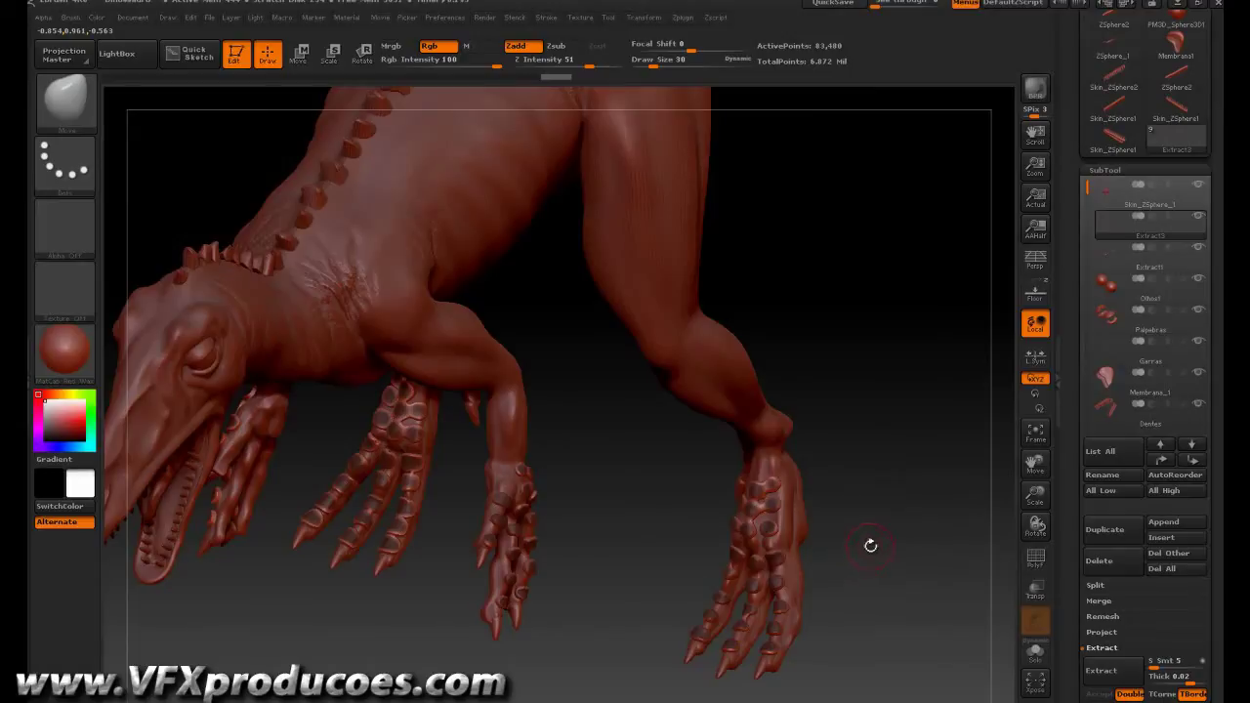
{"action": "left_click_drag", "start_coordinate": [877, 508], "coordinate": [894, 535], "text": "ctrl"}
- Select Skin_ZSphere_1, shrink the brush, and mask spots up the front foot's first toe
{"action": "left_click", "coordinate": [1133, 195]}
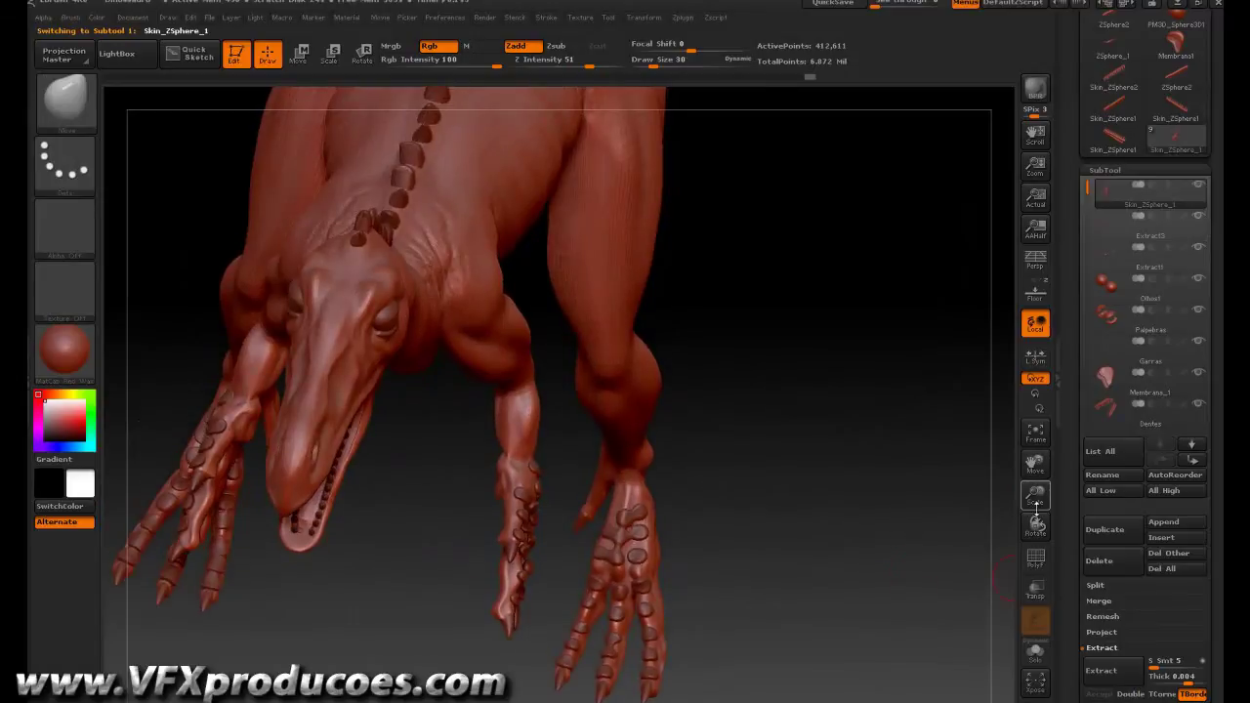
{"action": "left_click_drag", "start_coordinate": [1036, 496], "coordinate": [1036, 558]}
{"action": "mouse_move", "coordinate": [938, 595]}
{"action": "left_mouse_down"}
{"action": "mouse_move", "coordinate": [893, 602]}
{"action": "mouse_move", "coordinate": [900, 478]}
{"action": "mouse_move", "coordinate": [857, 497]}
{"action": "left_mouse_up"}
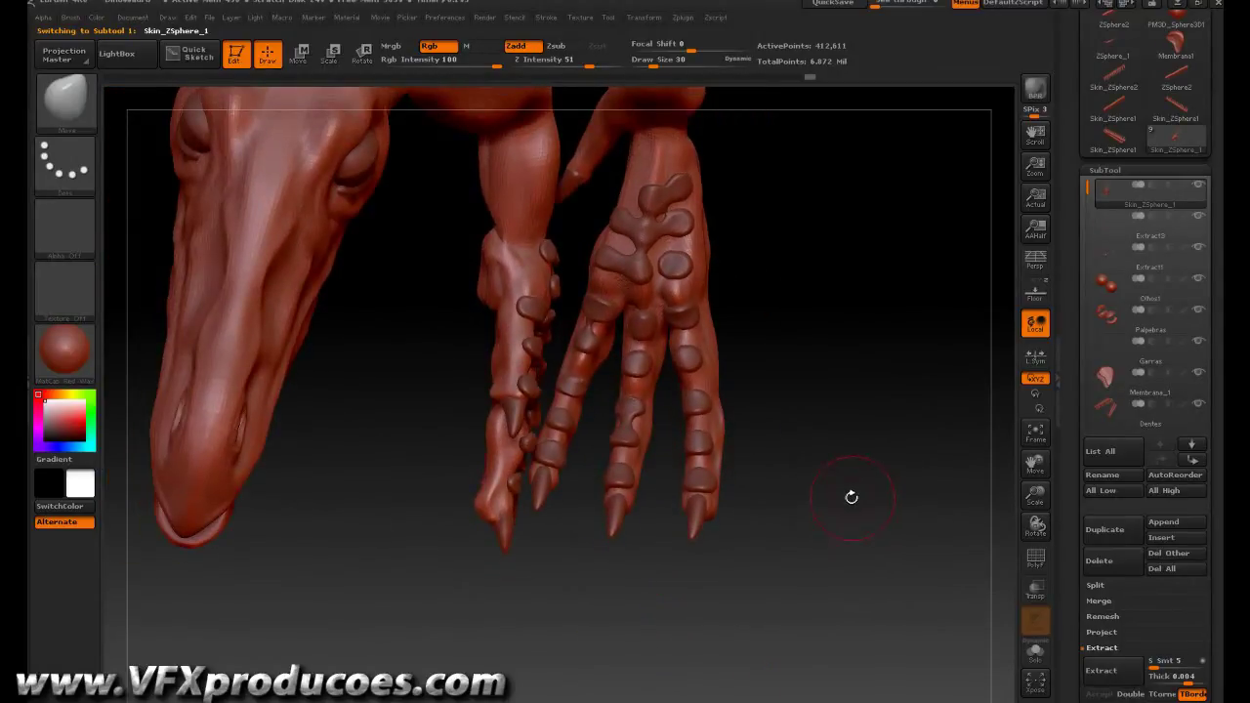
{"action": "key", "text": "["}
{"action": "key", "text": "["}
{"action": "key", "text": "["}
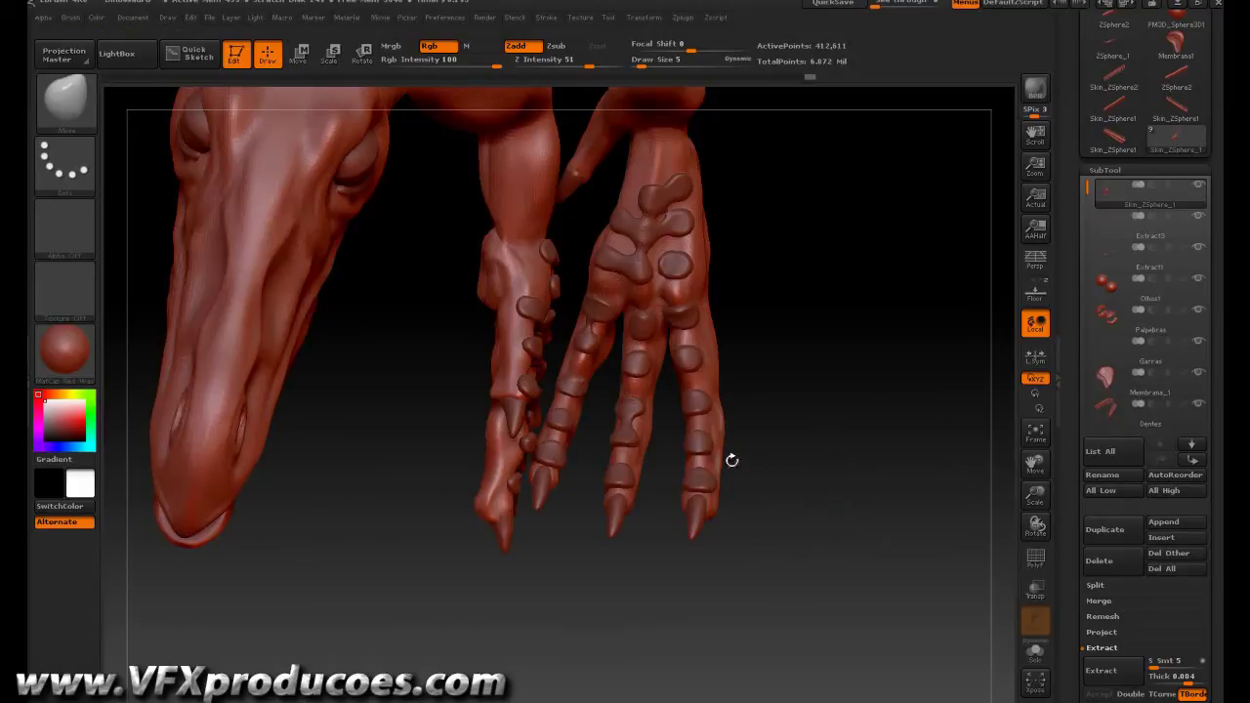
{"action": "key", "text": "ctrl"}
{"action": "left_click_drag", "start_coordinate": [694, 466], "coordinate": [702, 455], "text": "ctrl"}
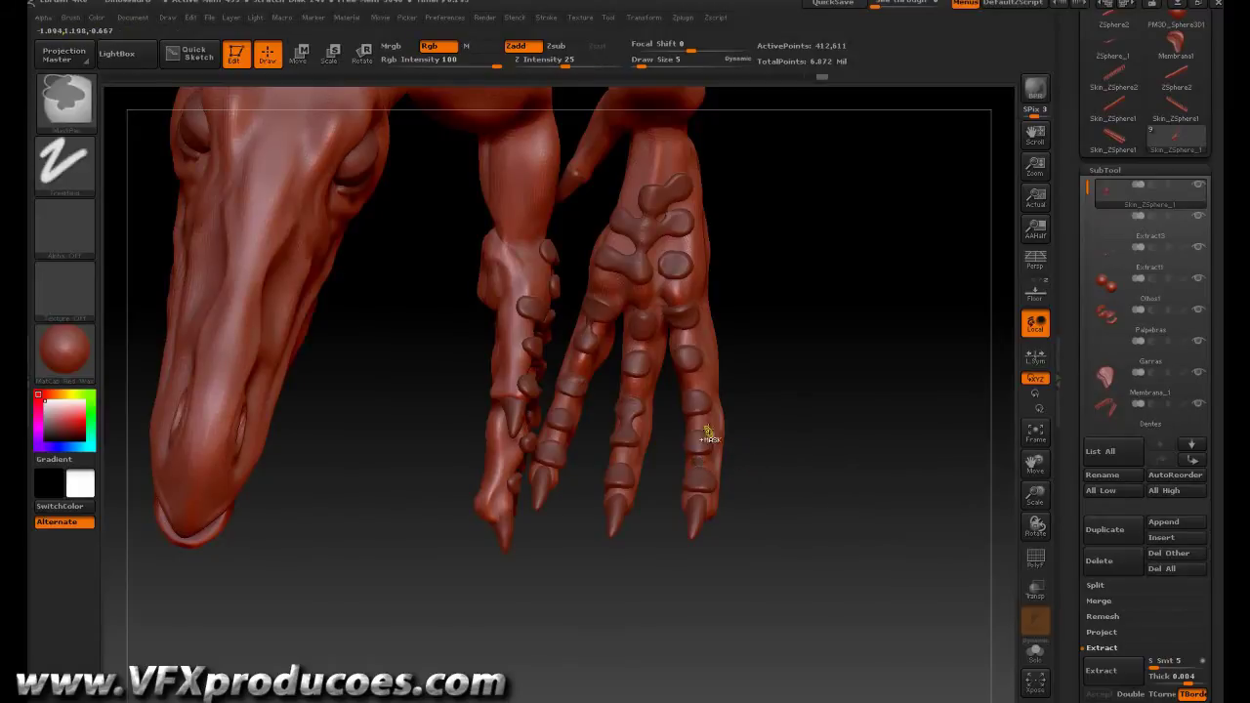
{"action": "left_click", "coordinate": [701, 423], "text": "ctrl"}
{"action": "left_click", "coordinate": [689, 380], "text": "ctrl"}
{"action": "left_click", "coordinate": [682, 336], "text": "ctrl"}
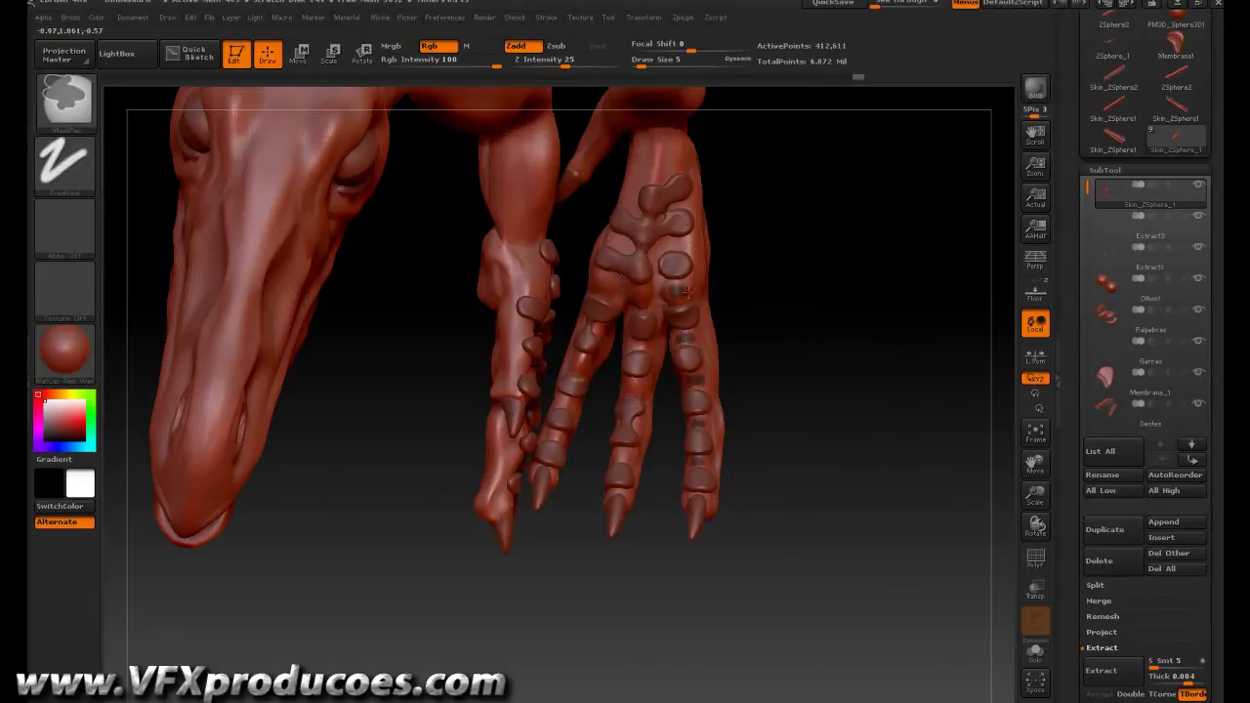
{"action": "left_click", "coordinate": [677, 245], "text": "ctrl"}
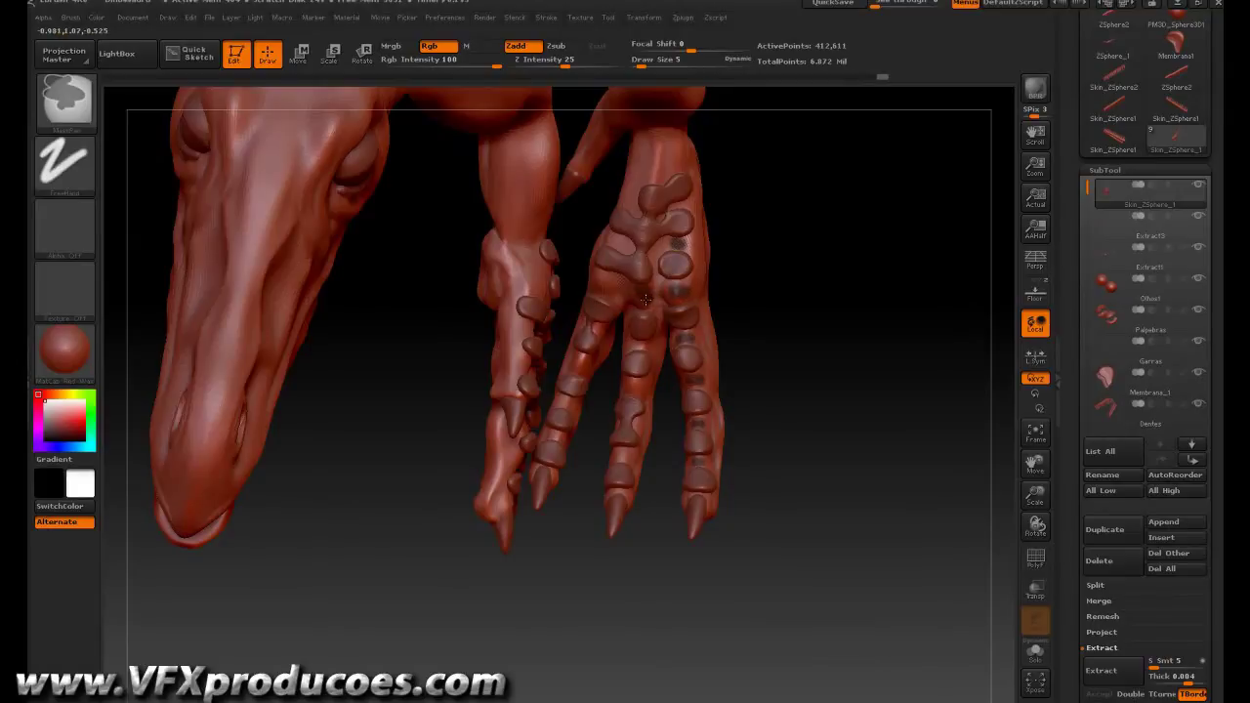
- Mask spots along the neighbouring toes and up the back of the hand
{"action": "left_click", "coordinate": [643, 375], "text": "ctrl"}
{"action": "left_click", "coordinate": [626, 386], "text": "ctrl"}
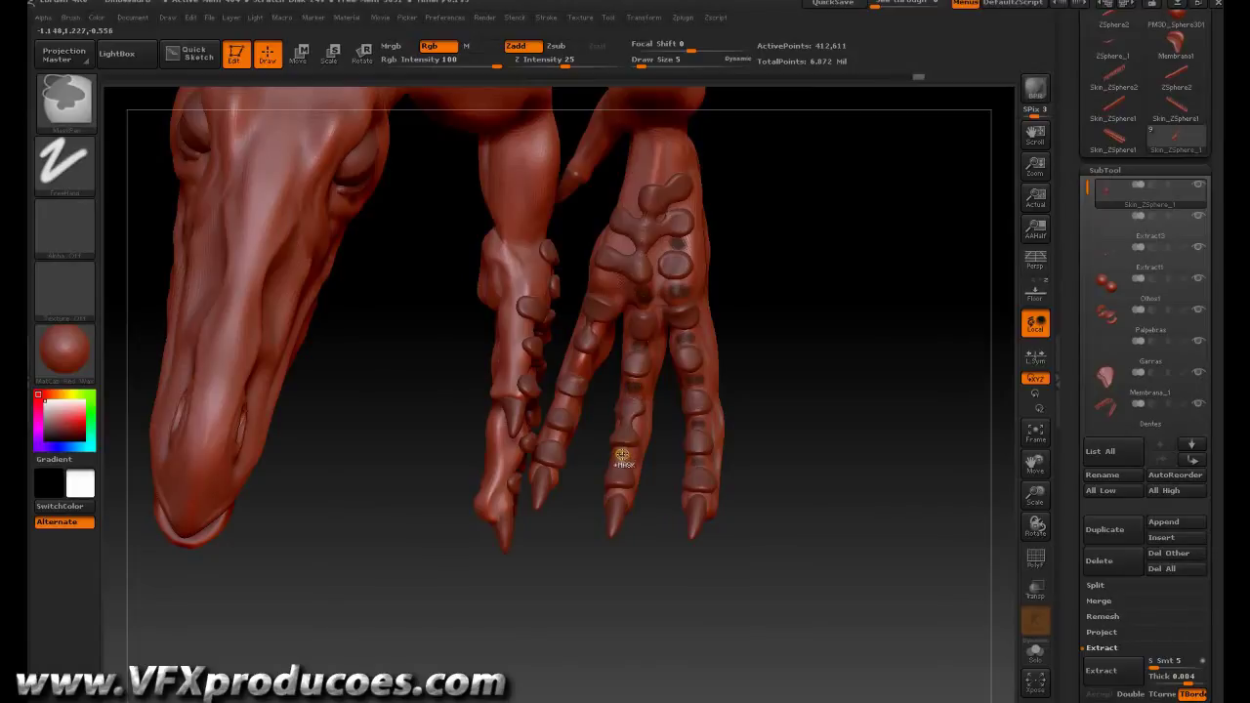
{"action": "left_click", "coordinate": [623, 455], "text": "ctrl"}
{"action": "left_click", "coordinate": [563, 407], "text": "ctrl"}
{"action": "left_click", "coordinate": [566, 399], "text": "ctrl"}
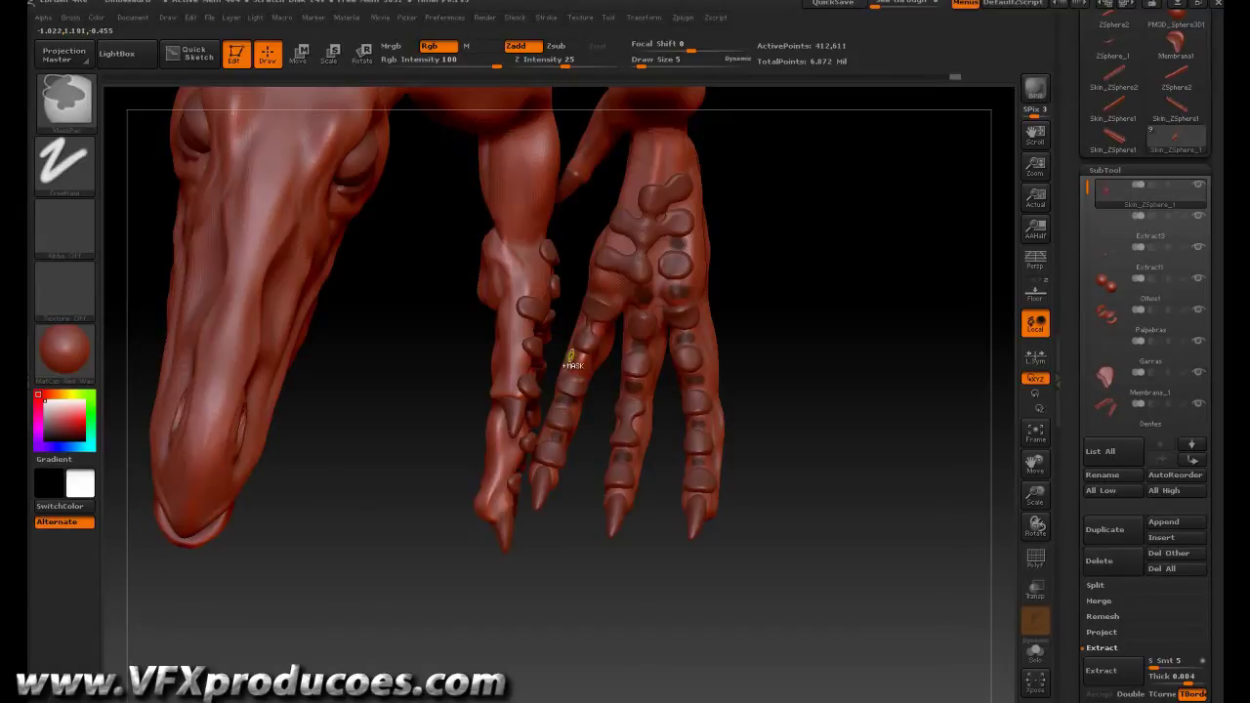
{"action": "left_click", "coordinate": [619, 245], "text": "ctrl"}
{"action": "left_click", "coordinate": [618, 295], "text": "ctrl"}
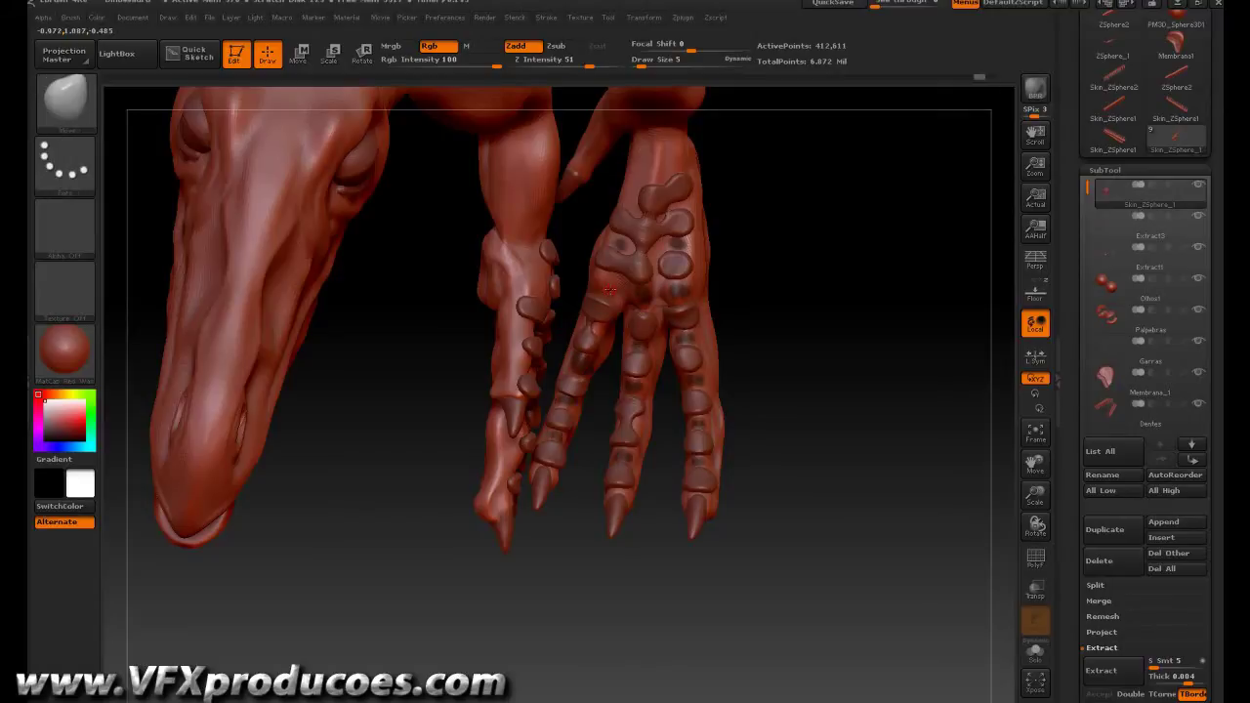
{"action": "key", "text": "ctrl"}
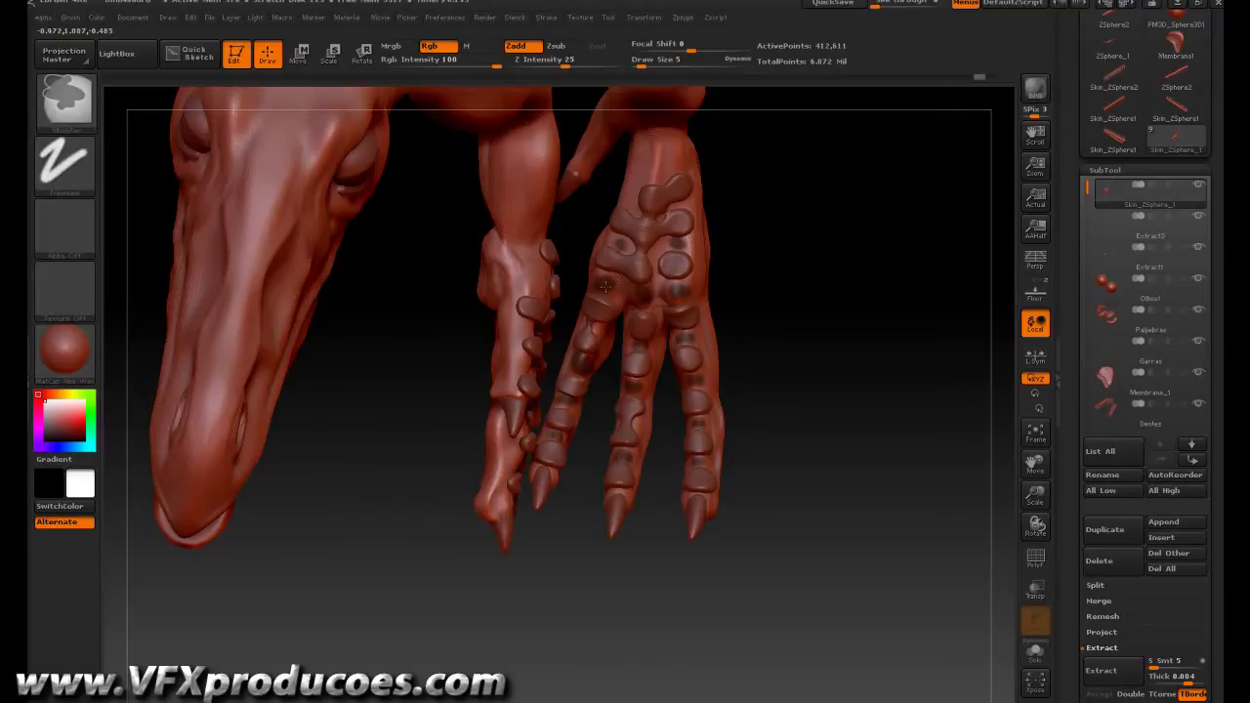
{"action": "left_click", "coordinate": [628, 195], "text": "ctrl"}
- Orbit to the other hand and mask its back and both fingers, repainting one spot
{"action": "left_click_drag", "start_coordinate": [790, 290], "coordinate": [746, 305]}
{"action": "mouse_move", "coordinate": [357, 416]}
{"action": "left_mouse_down"}
{"action": "mouse_move", "coordinate": [494, 433]}
{"action": "mouse_move", "coordinate": [659, 513]}
{"action": "mouse_move", "coordinate": [575, 514]}
{"action": "left_mouse_up"}
{"action": "key", "text": "ctrl"}
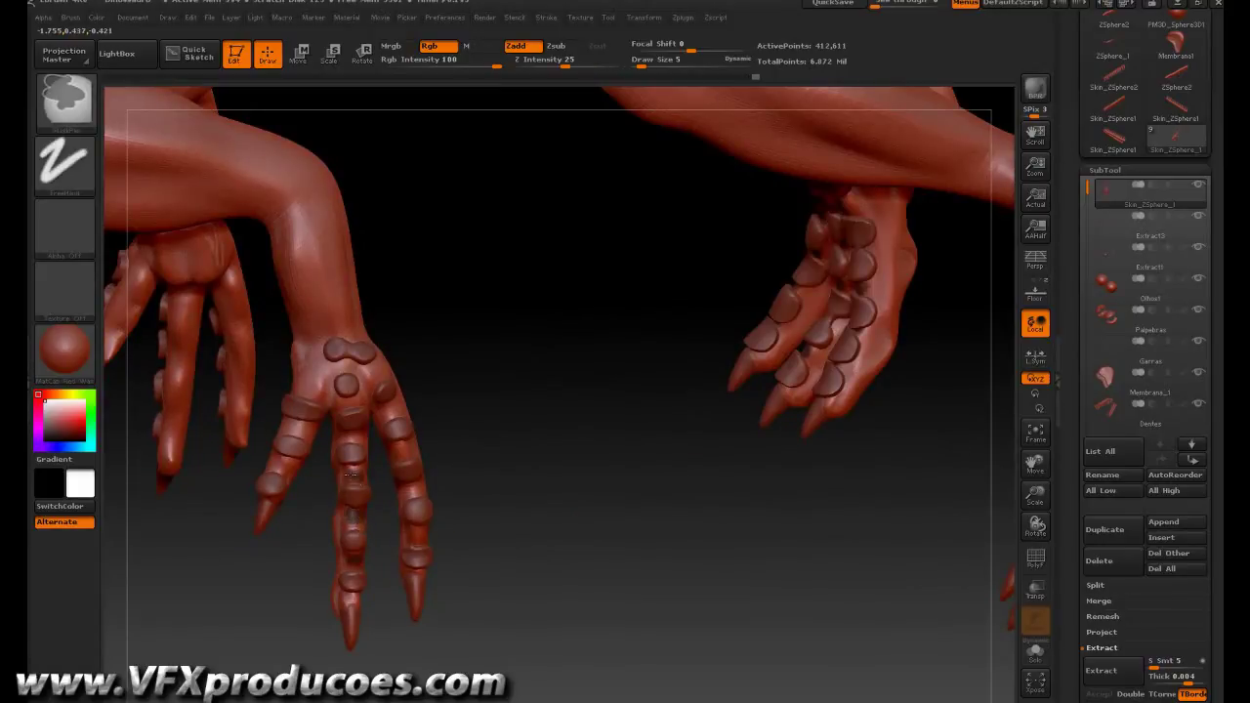
{"action": "left_click_drag", "start_coordinate": [316, 374], "coordinate": [312, 379], "text": "ctrl"}
{"action": "key", "text": "ctrl+z"}
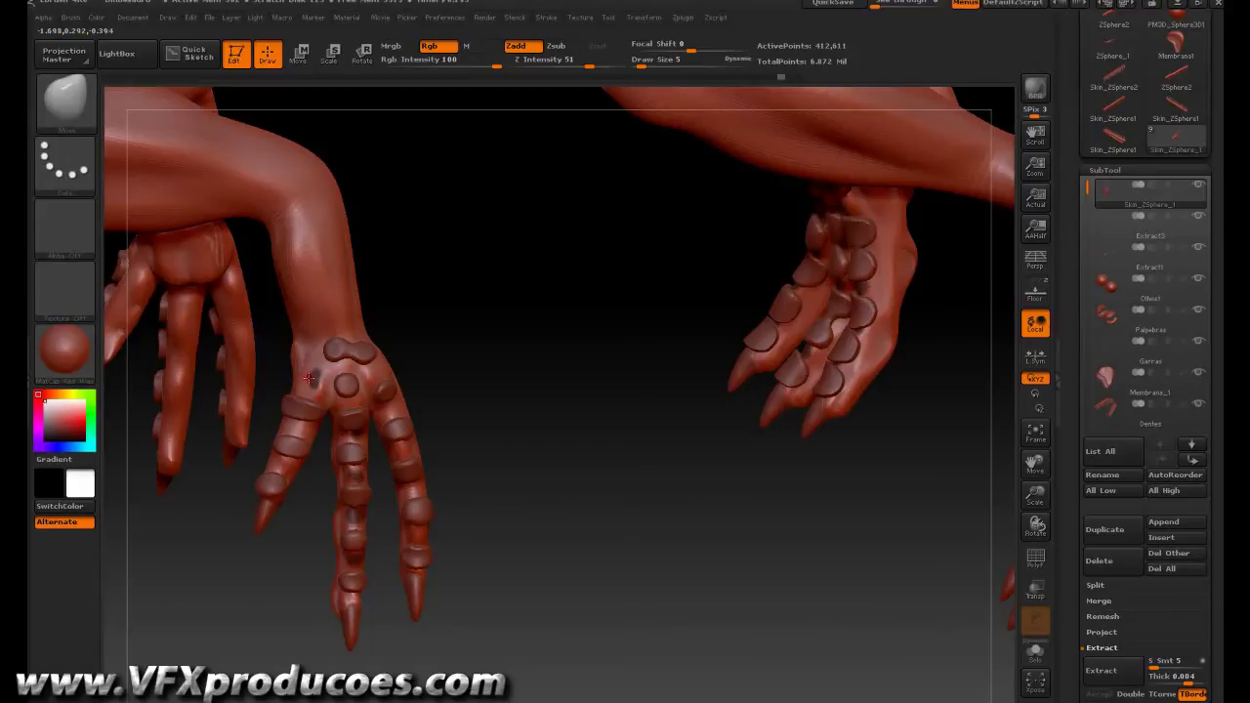
{"action": "left_click_drag", "start_coordinate": [309, 377], "coordinate": [309, 382], "text": "ctrl"}
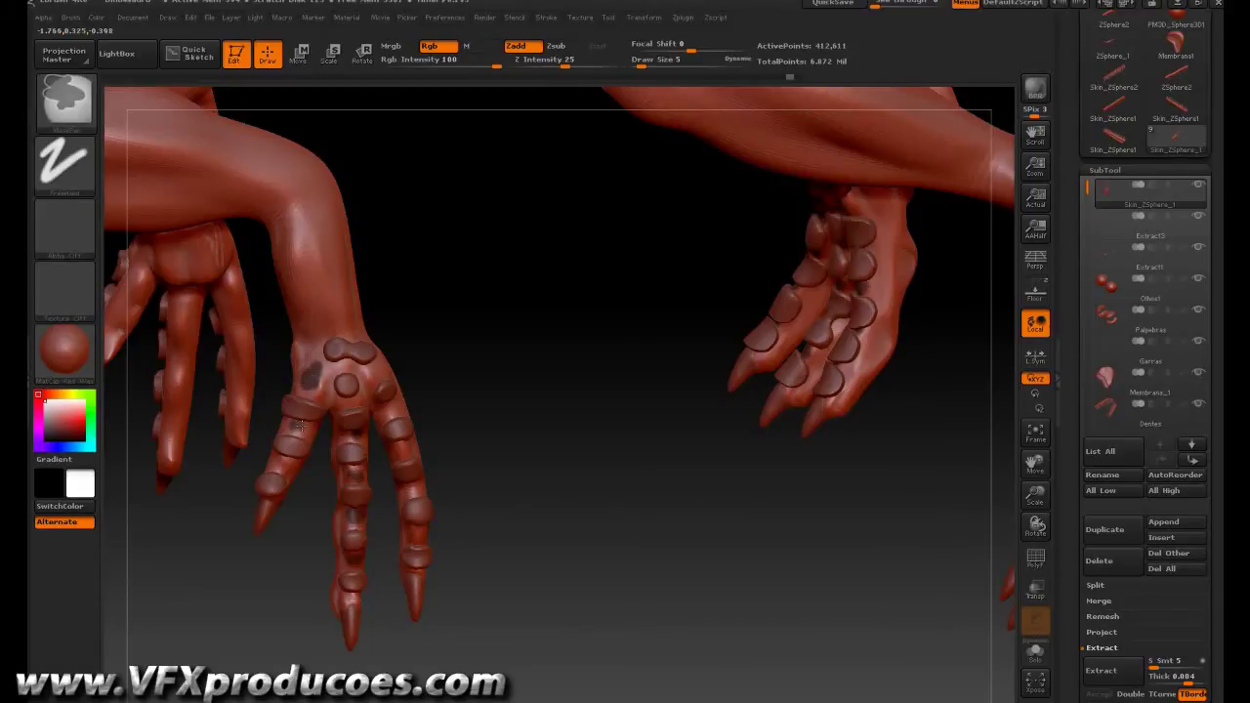
{"action": "left_click_drag", "start_coordinate": [280, 460], "coordinate": [283, 469], "text": "ctrl"}
{"action": "left_click_drag", "start_coordinate": [378, 370], "coordinate": [395, 411], "text": "ctrl"}
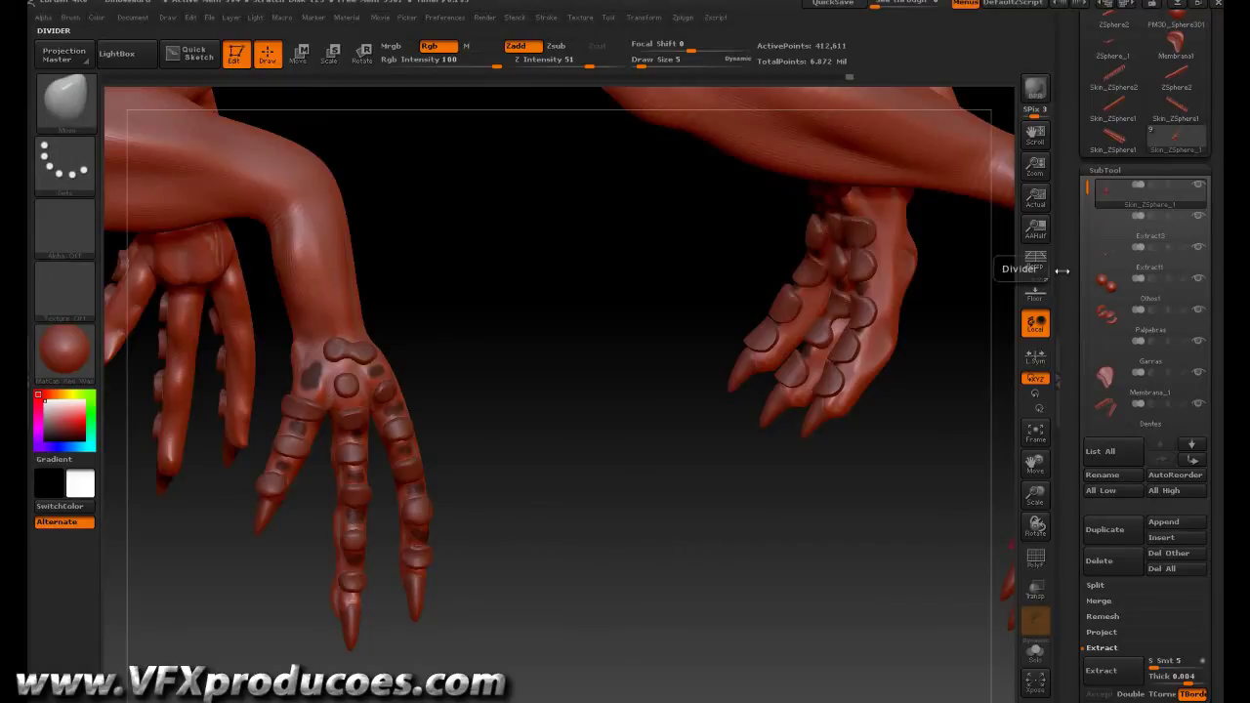
- Extract and accept the masked hand spots, then select the resulting Extract4 subtool
{"action": "left_click_drag", "start_coordinate": [1062, 271], "coordinate": [1067, 423]}
{"action": "mouse_move", "coordinate": [889, 481]}
{"action": "left_mouse_down"}
{"action": "mouse_move", "coordinate": [835, 510]}
{"action": "mouse_move", "coordinate": [922, 484]}
{"action": "left_mouse_up"}
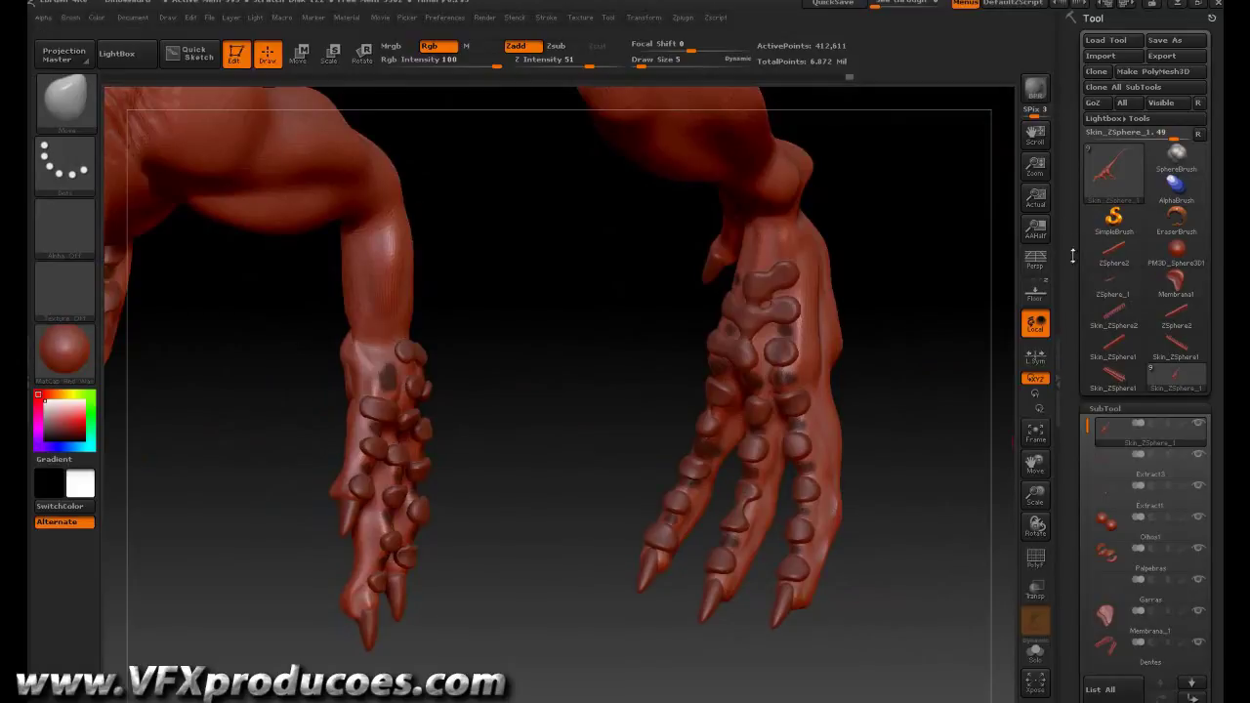
{"action": "left_click_drag", "start_coordinate": [1073, 405], "coordinate": [1085, 256]}
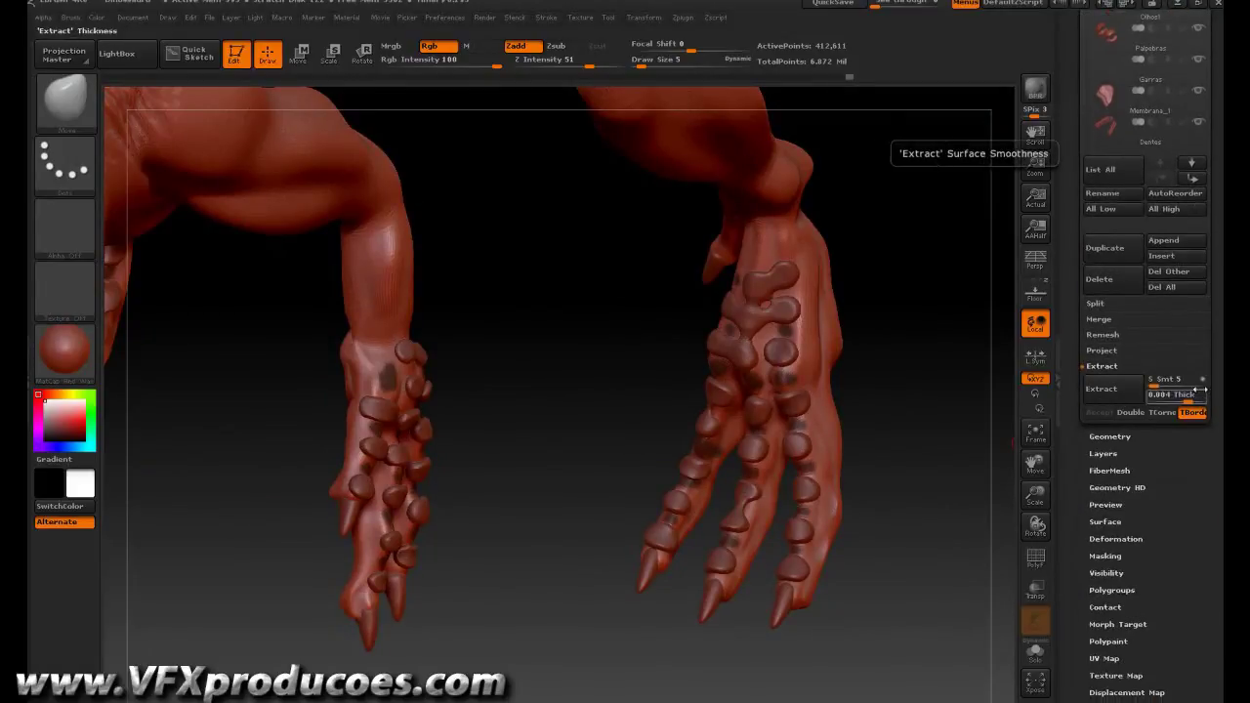
{"action": "left_click", "coordinate": [1103, 388]}
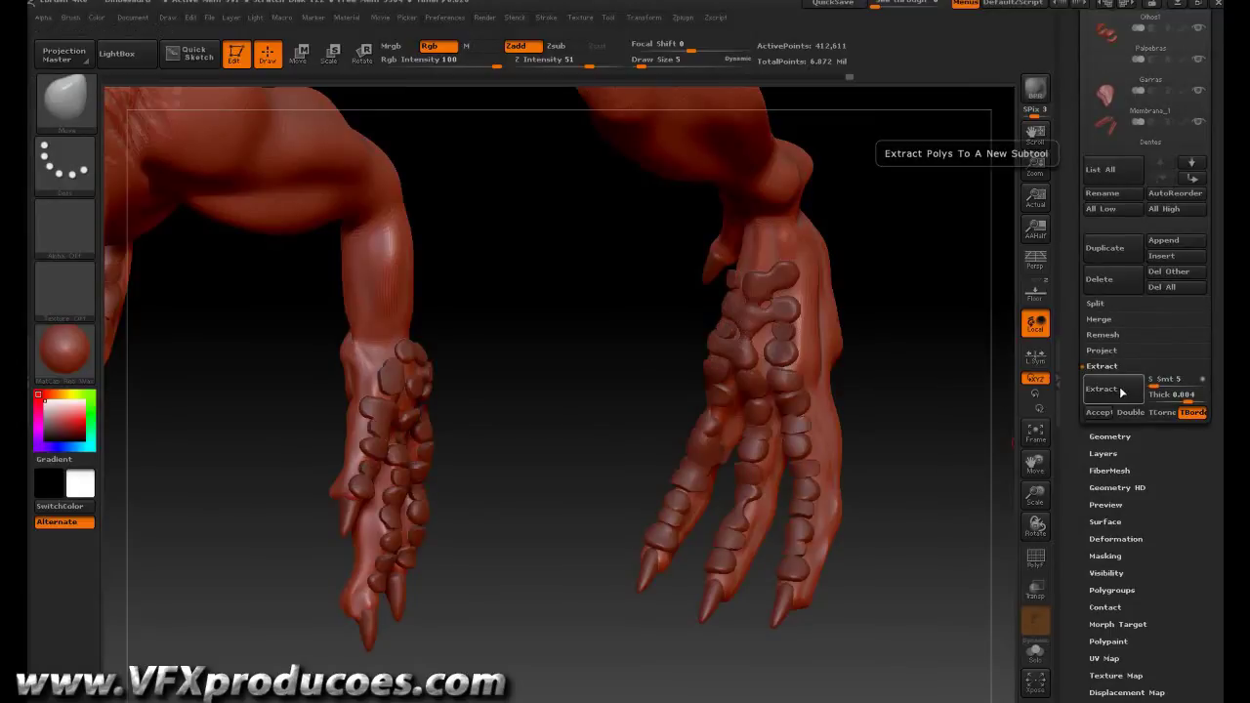
{"action": "left_click", "coordinate": [1105, 414]}
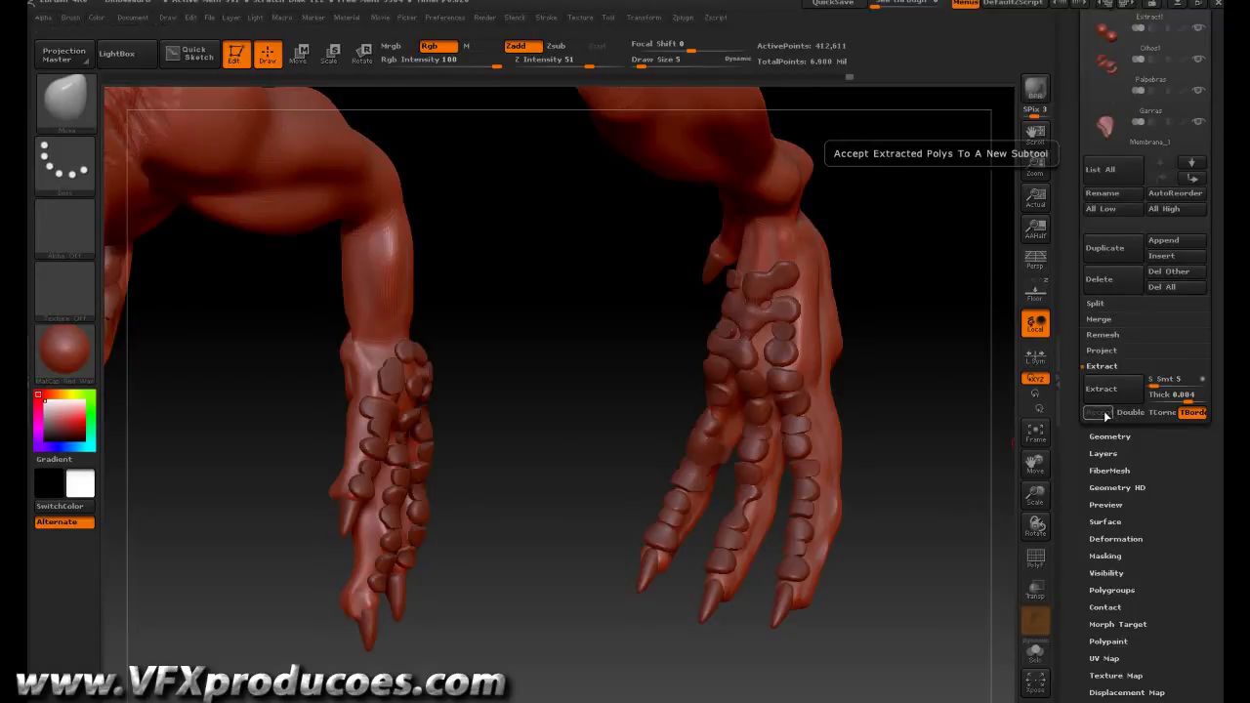
{"action": "left_click_drag", "start_coordinate": [1069, 220], "coordinate": [1072, 352]}
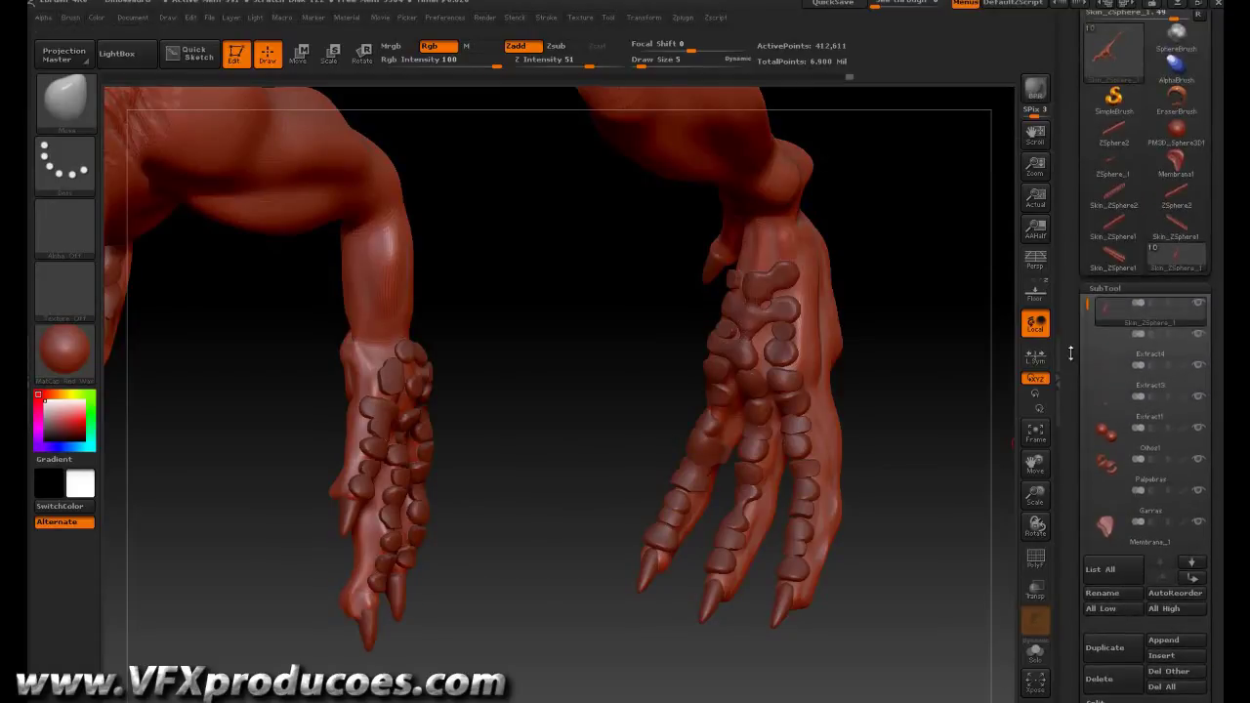
{"action": "left_click", "coordinate": [1121, 349]}
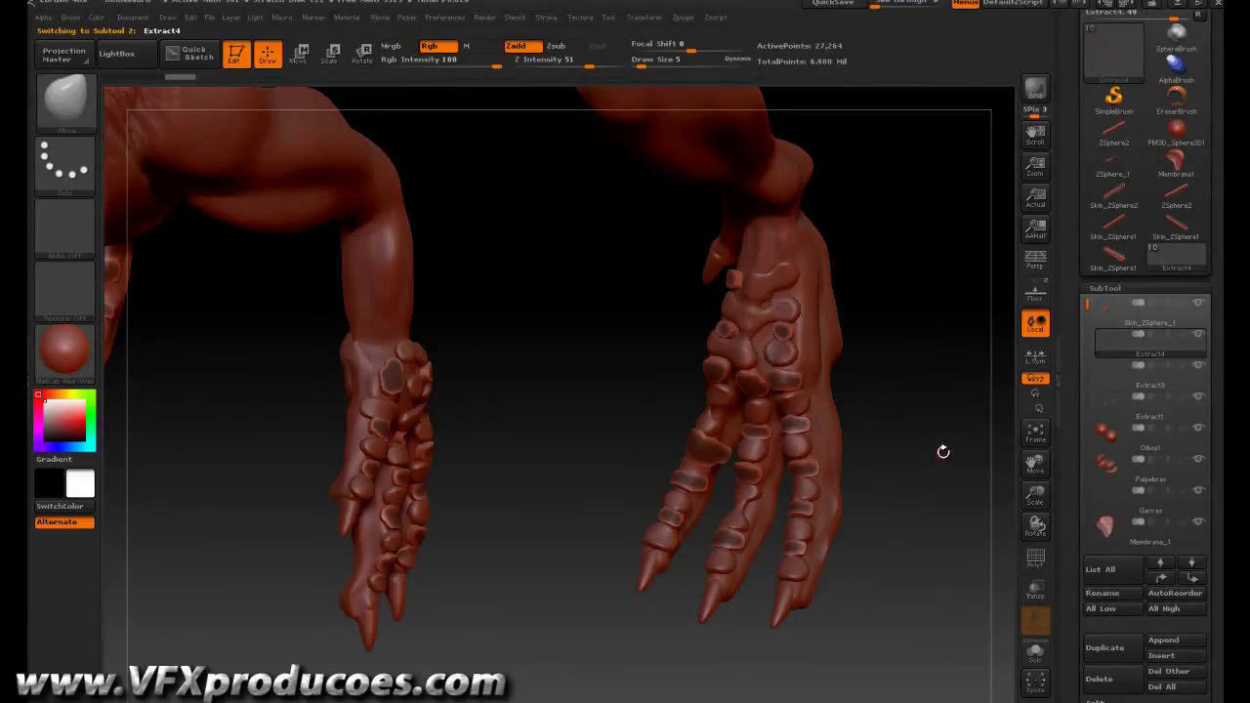
- Smooth the Extract4 plates on the right hand's fingers and turn toward the claws
{"action": "key", "text": "shift"}
{"action": "mouse_move", "coordinate": [799, 475]}
{"action": "left_mouse_down", "text": "shift"}
{"action": "mouse_move", "coordinate": [678, 493]}
{"action": "mouse_move", "coordinate": [733, 352]}
{"action": "left_mouse_up", "text": "shift"}
{"action": "mouse_move", "coordinate": [514, 449]}
{"action": "left_mouse_down"}
{"action": "mouse_move", "coordinate": [388, 436]}
{"action": "mouse_move", "coordinate": [193, 469]}
{"action": "left_mouse_up"}
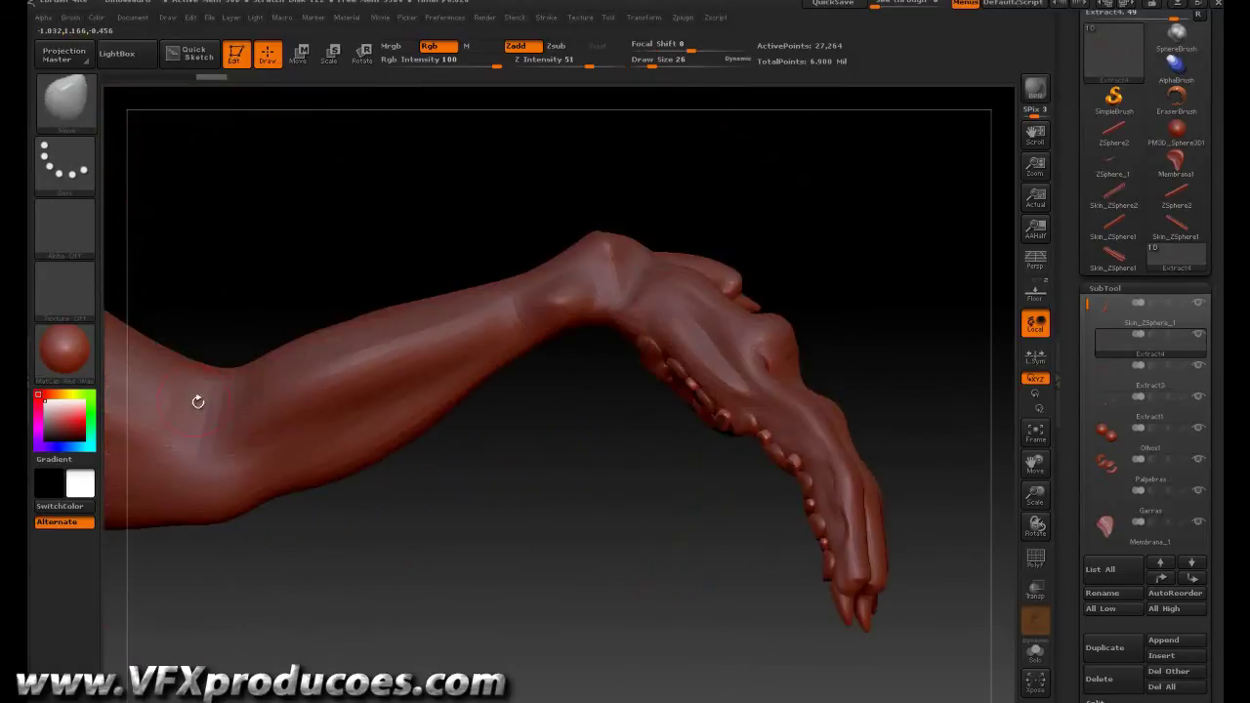
{"action": "mouse_move", "coordinate": [180, 392]}
{"action": "left_mouse_down"}
{"action": "mouse_move", "coordinate": [506, 316]}
{"action": "mouse_move", "coordinate": [547, 315]}
{"action": "mouse_move", "coordinate": [565, 369]}
{"action": "left_mouse_up"}
- Reshape part of the lower foot with the Move brush after viewing the legs from behind
{"action": "key", "text": "b"}
{"action": "key", "text": "s"}
{"action": "key", "text": "t"}
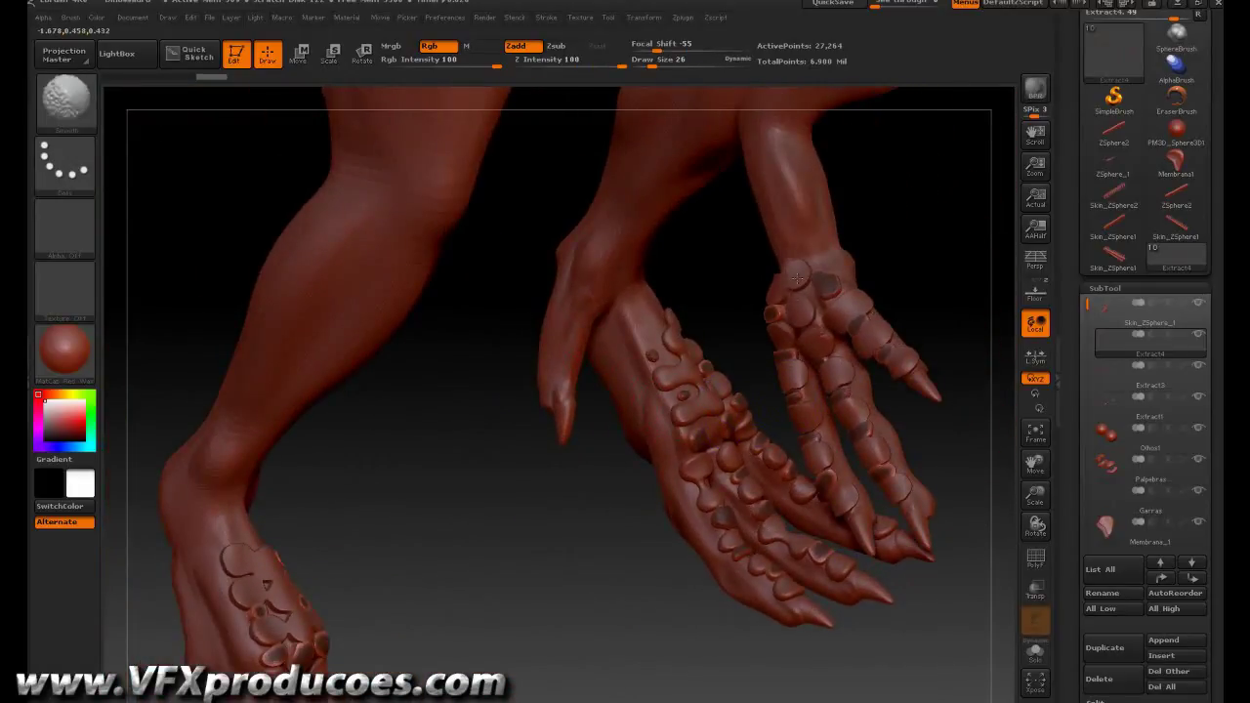
{"action": "key", "text": "b"}
{"action": "key", "text": "m"}
{"action": "key", "text": "v"}
{"action": "left_click_drag", "start_coordinate": [567, 530], "coordinate": [528, 539]}
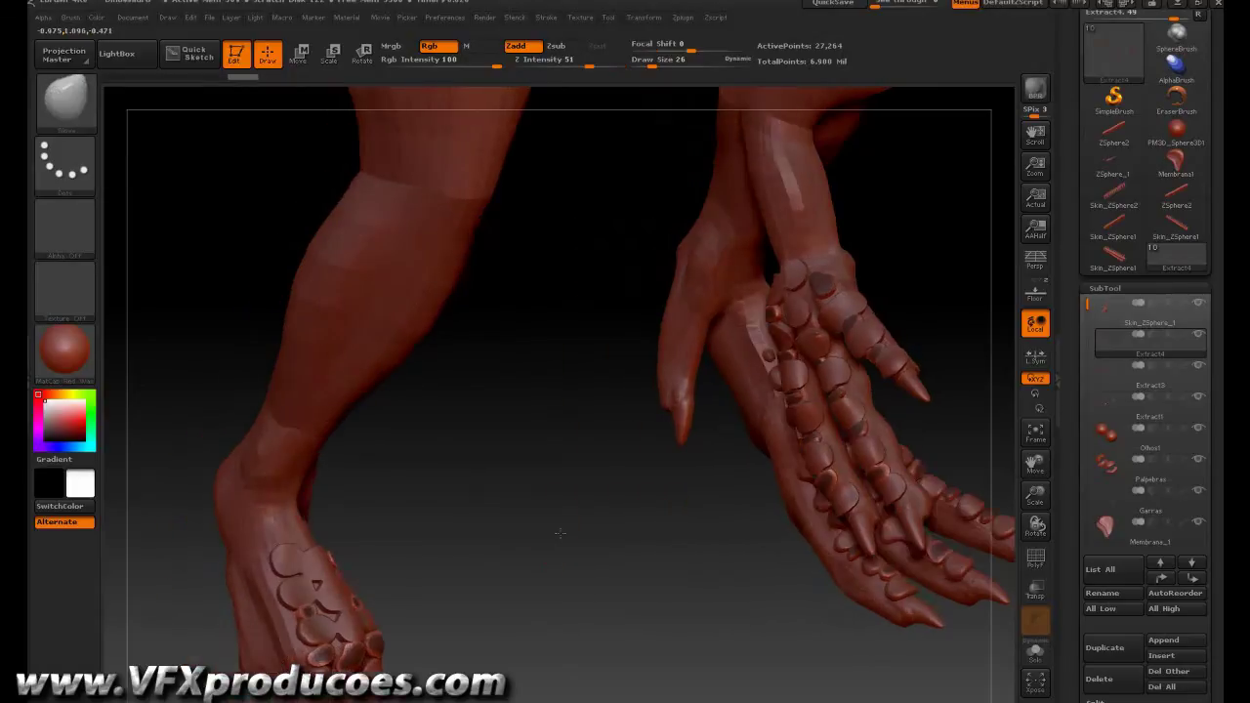
{"action": "left_click_drag", "start_coordinate": [728, 513], "coordinate": [742, 522]}
- Smooth the scales on the lower foot with the Smooth brush
{"action": "key", "text": "b"}
{"action": "key", "text": "s"}
{"action": "key", "text": "t"}
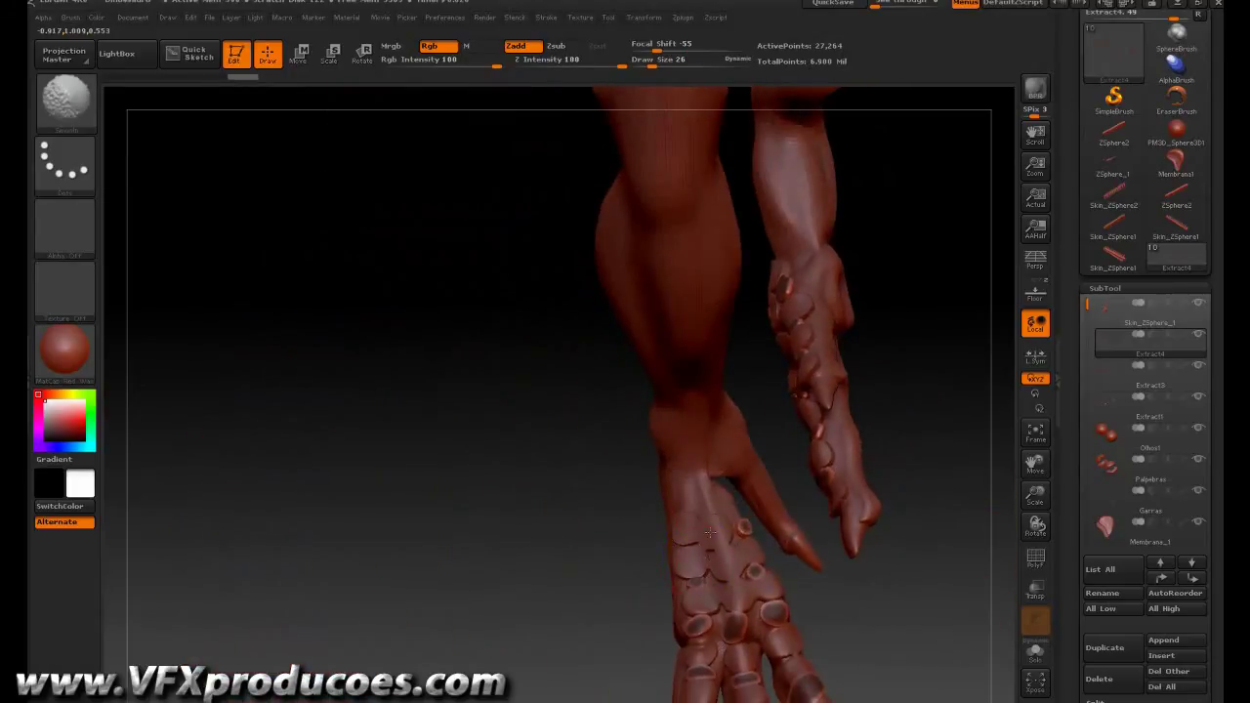
{"action": "left_click_drag", "start_coordinate": [777, 625], "coordinate": [728, 675]}
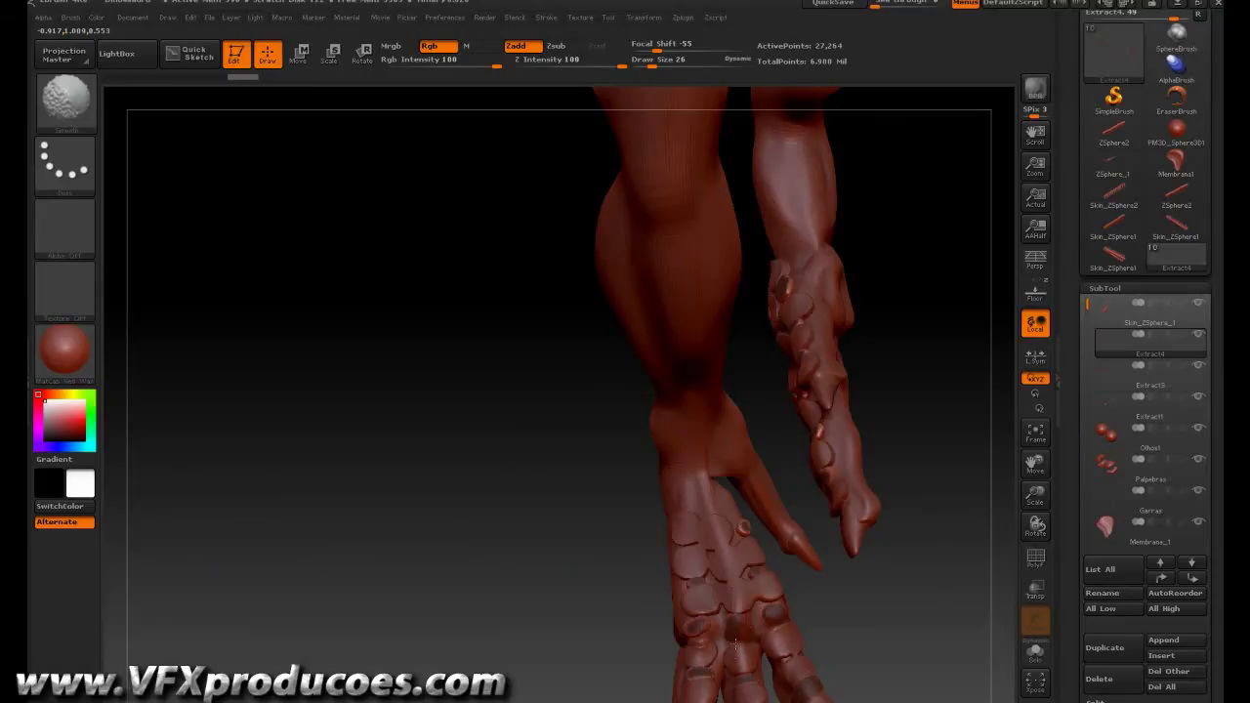
{"action": "left_click_drag", "start_coordinate": [864, 393], "coordinate": [928, 396]}
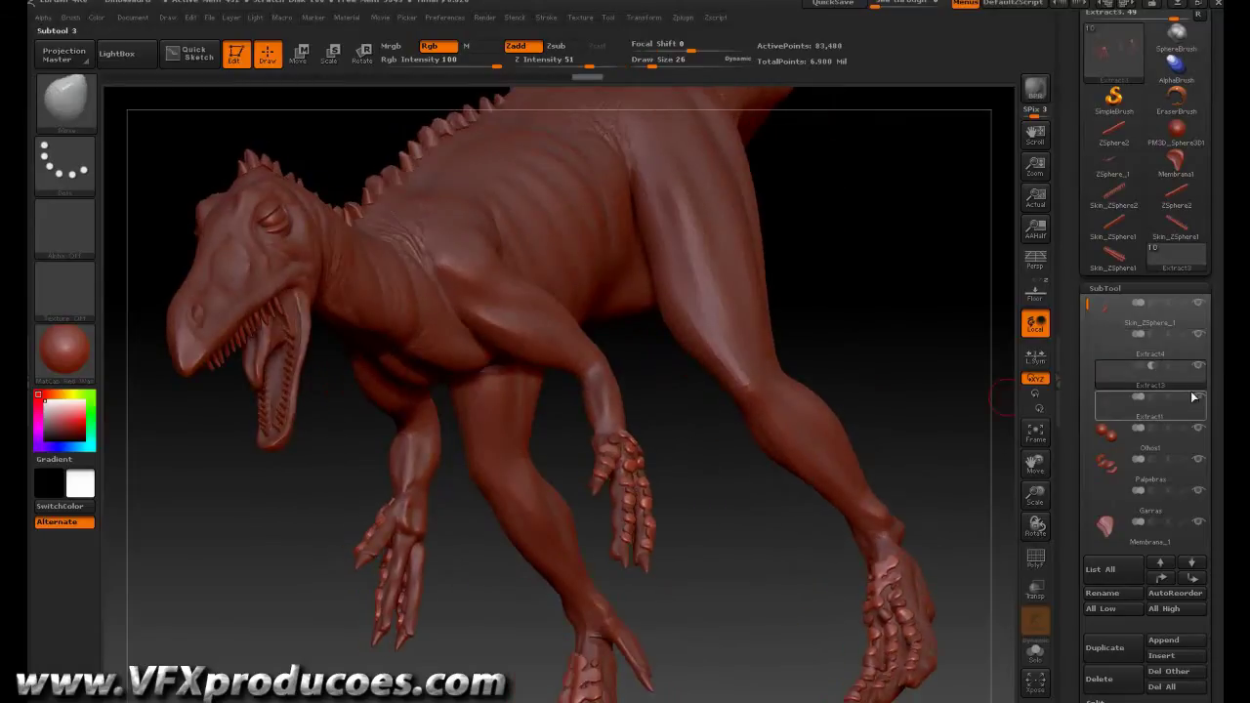
{"action": "mouse_move", "coordinate": [1143, 347]}
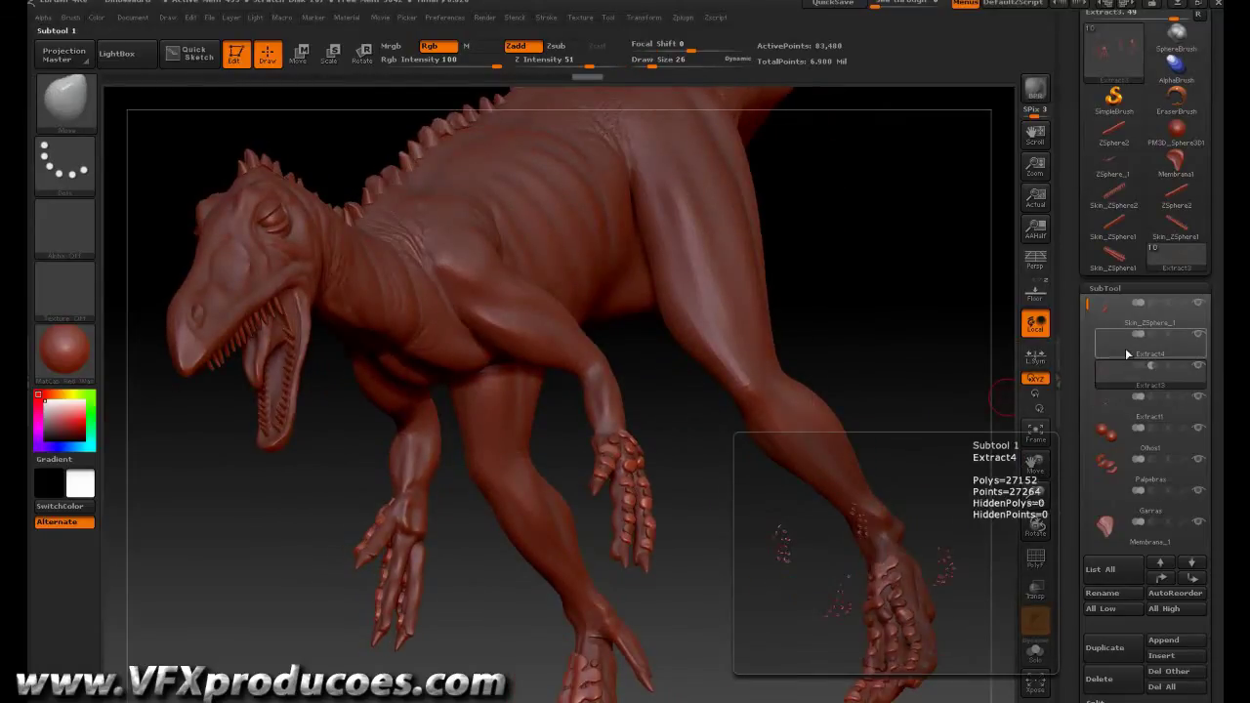
- MergeDown the Extract4 plates with Extract3 into one subtool, accepting the non-undoable warning
{"action": "left_click", "coordinate": [1126, 354]}
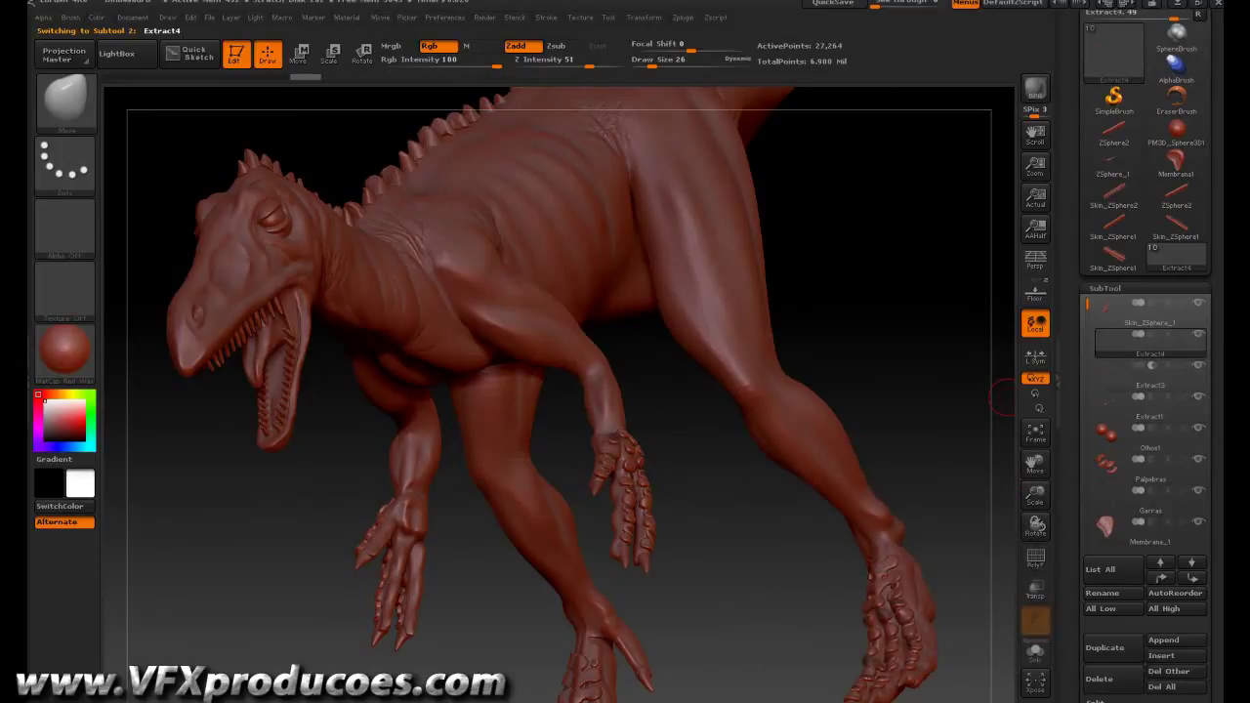
{"action": "scroll", "coordinate": [1066, 676], "scroll_direction": "down", "scroll_amount": 5}
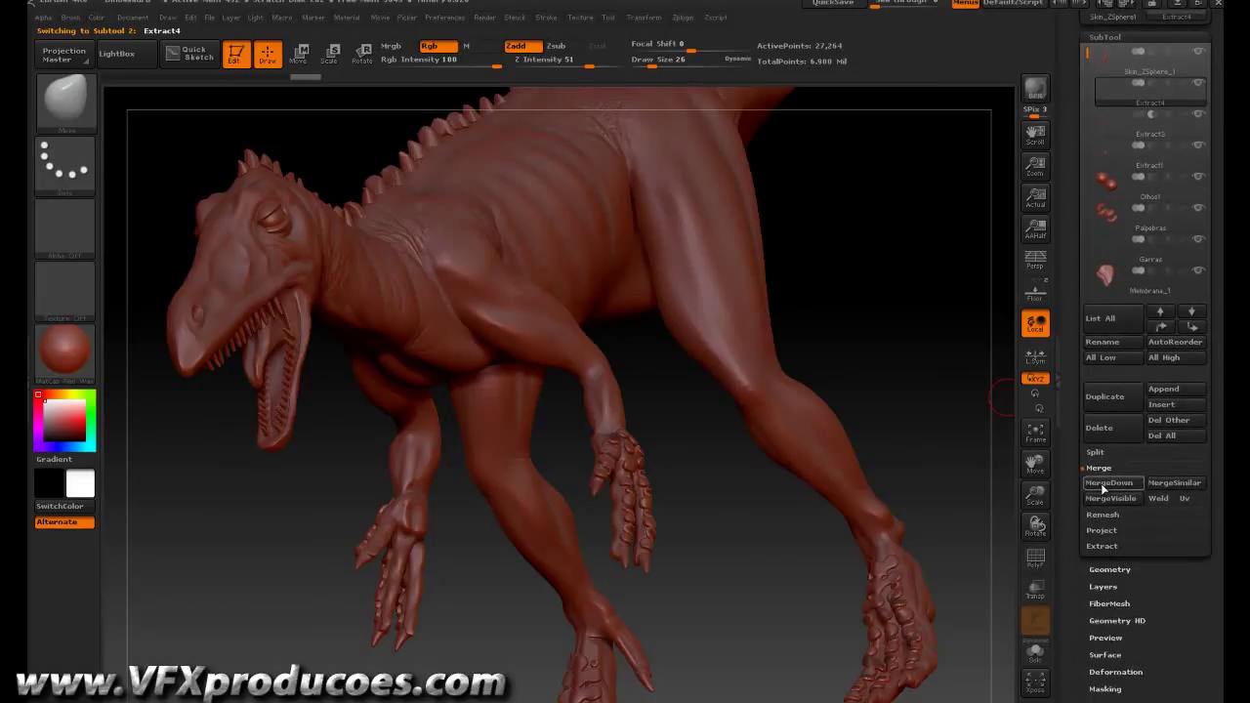
{"action": "left_click", "coordinate": [1101, 483]}
{"action": "left_click", "coordinate": [960, 515]}
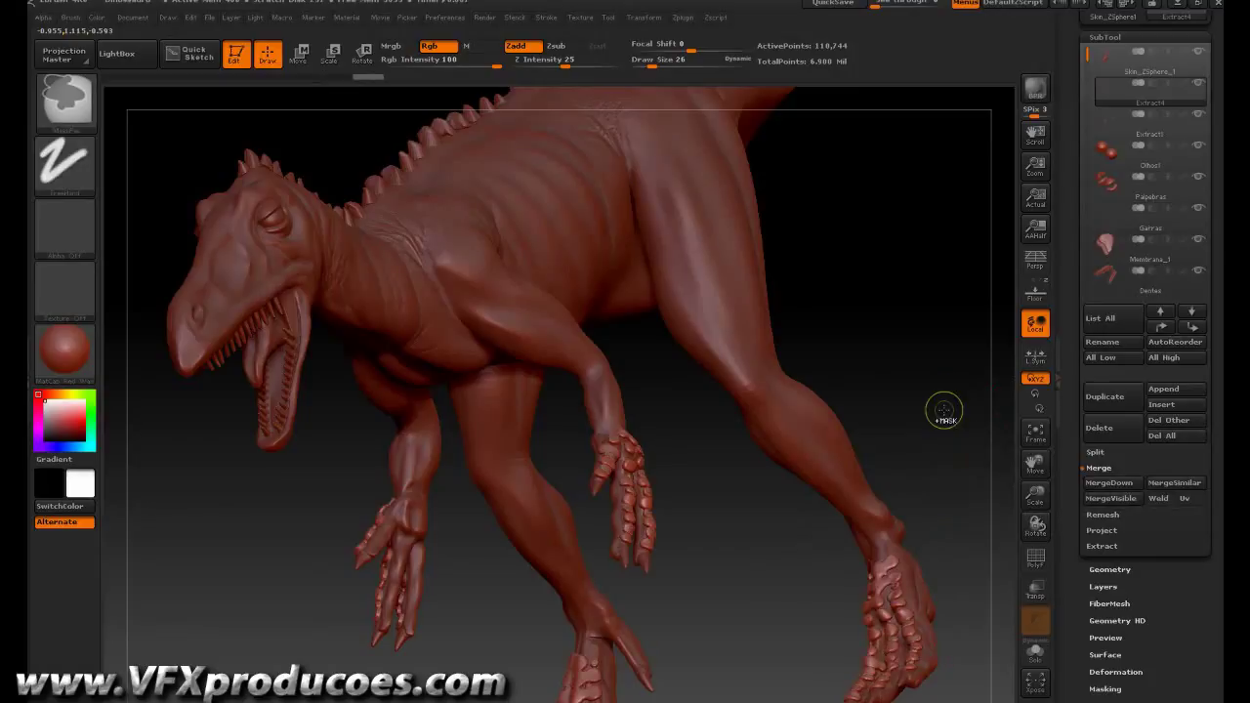
{"action": "mouse_move", "coordinate": [944, 413]}
{"action": "left_mouse_down"}
{"action": "mouse_move", "coordinate": [912, 420]}
{"action": "mouse_move", "coordinate": [931, 433]}
{"action": "mouse_move", "coordinate": [913, 437]}
{"action": "left_mouse_up"}
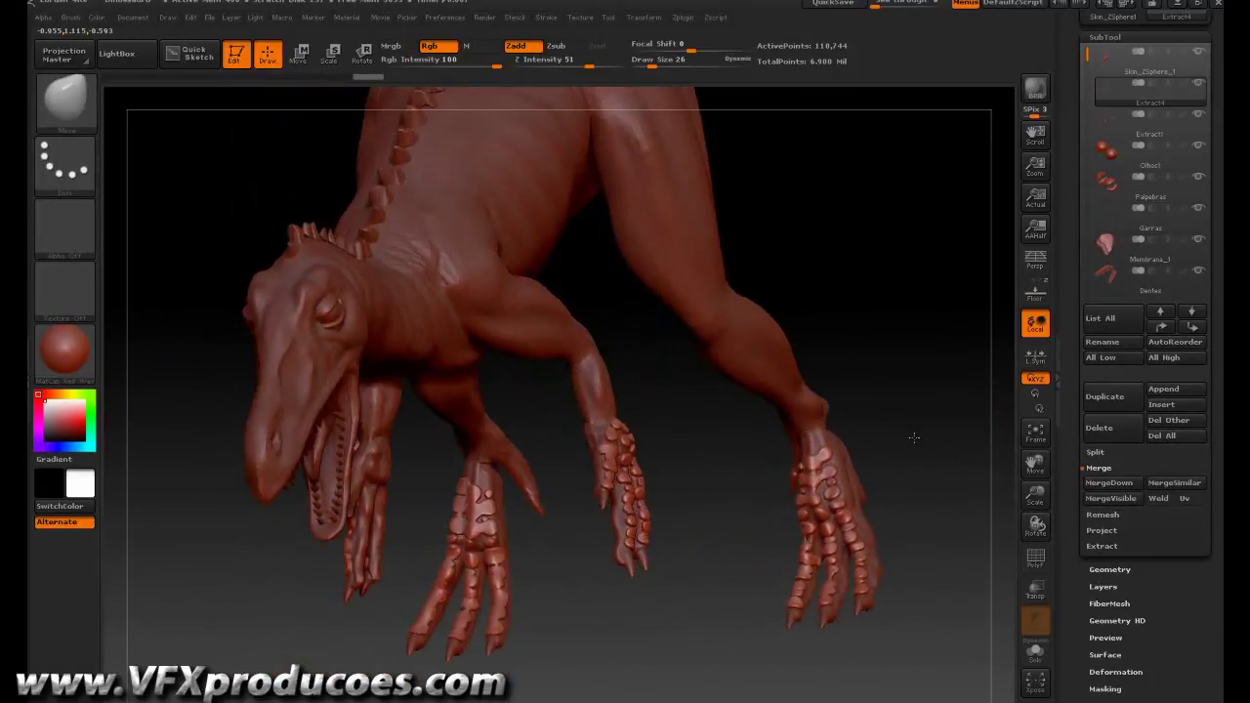
{"action": "left_click", "coordinate": [86, 106]}
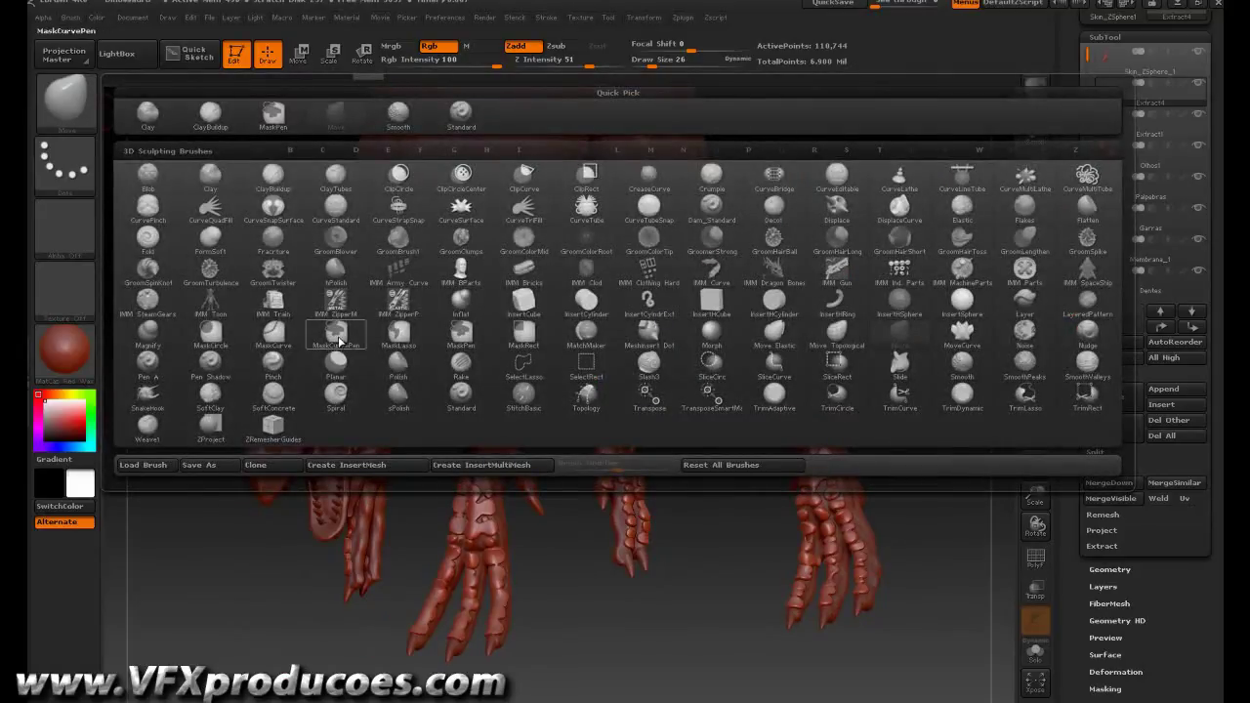
- Pick a new sculpting brush and add detail to the right hand's scale plates
{"action": "left_click", "coordinate": [276, 365]}
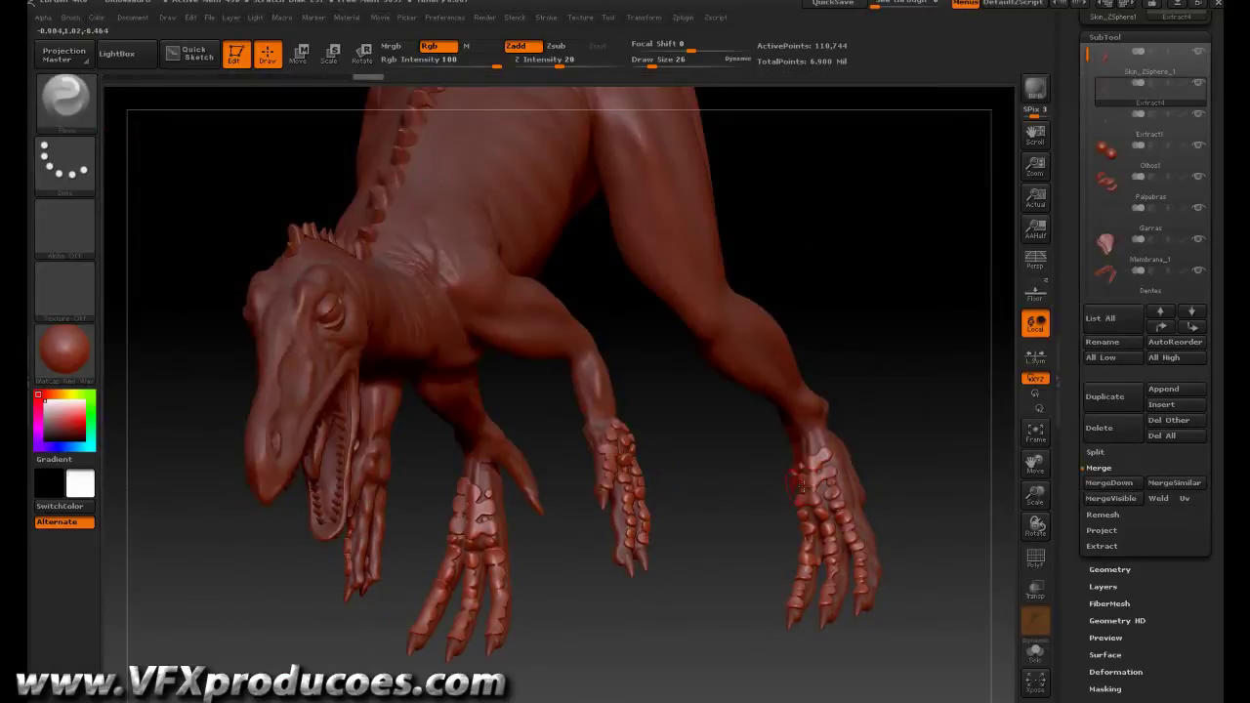
{"action": "left_click_drag", "start_coordinate": [822, 488], "coordinate": [818, 463]}
{"action": "left_click_drag", "start_coordinate": [848, 530], "coordinate": [858, 567]}
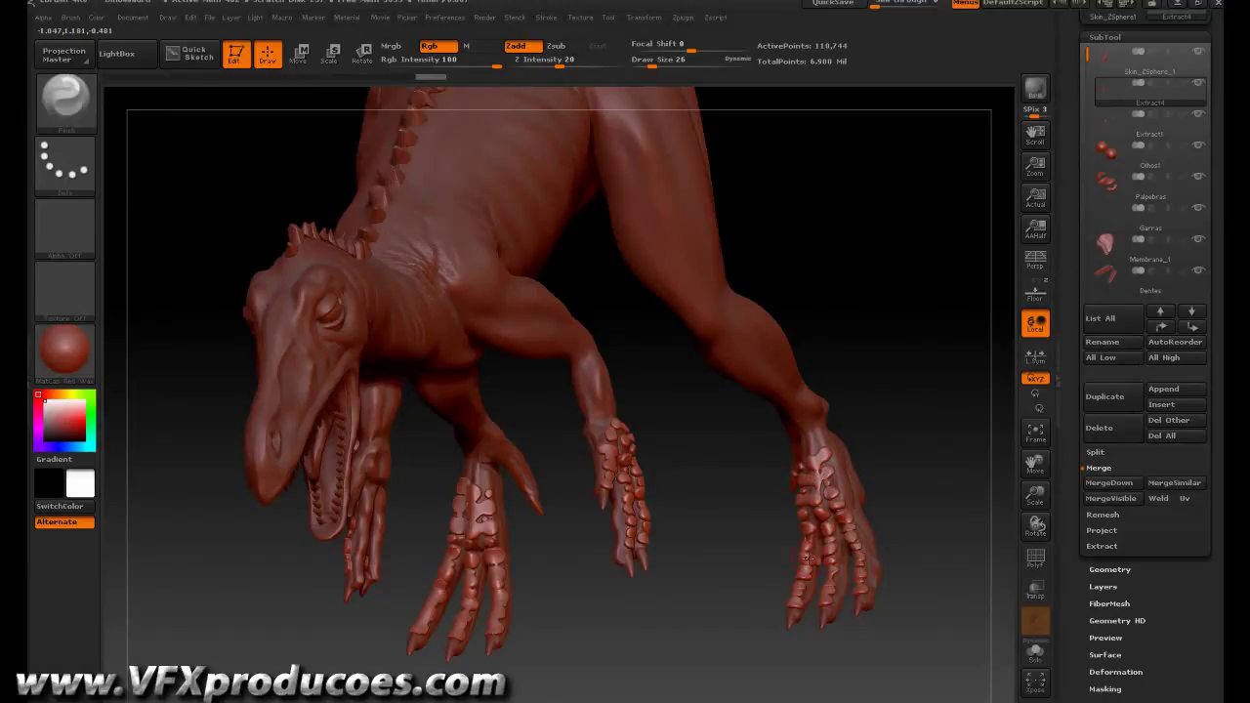
{"action": "left_click_drag", "start_coordinate": [639, 615], "coordinate": [652, 617]}
{"action": "mouse_move", "coordinate": [548, 584]}
{"action": "left_mouse_down"}
{"action": "mouse_move", "coordinate": [414, 586]}
{"action": "mouse_move", "coordinate": [424, 513]}
{"action": "mouse_move", "coordinate": [532, 479]}
{"action": "left_mouse_up"}
- Sculpt further strokes along the fingers of the hand and the left foot
{"action": "mouse_move", "coordinate": [614, 519]}
{"action": "left_mouse_down"}
{"action": "mouse_move", "coordinate": [552, 479]}
{"action": "mouse_move", "coordinate": [535, 509]}
{"action": "left_mouse_up"}
{"action": "mouse_move", "coordinate": [532, 559]}
{"action": "left_mouse_down"}
{"action": "mouse_move", "coordinate": [506, 502]}
{"action": "mouse_move", "coordinate": [521, 445]}
{"action": "left_mouse_up"}
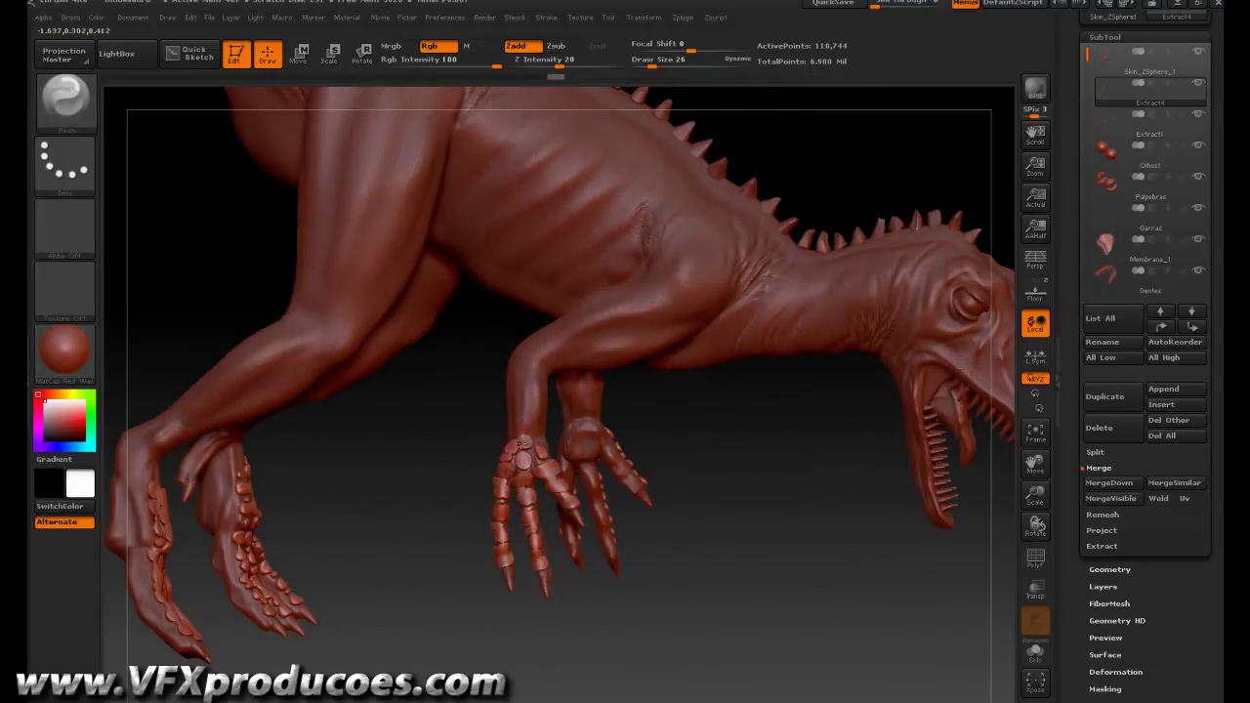
{"action": "left_click_drag", "start_coordinate": [295, 548], "coordinate": [291, 535]}
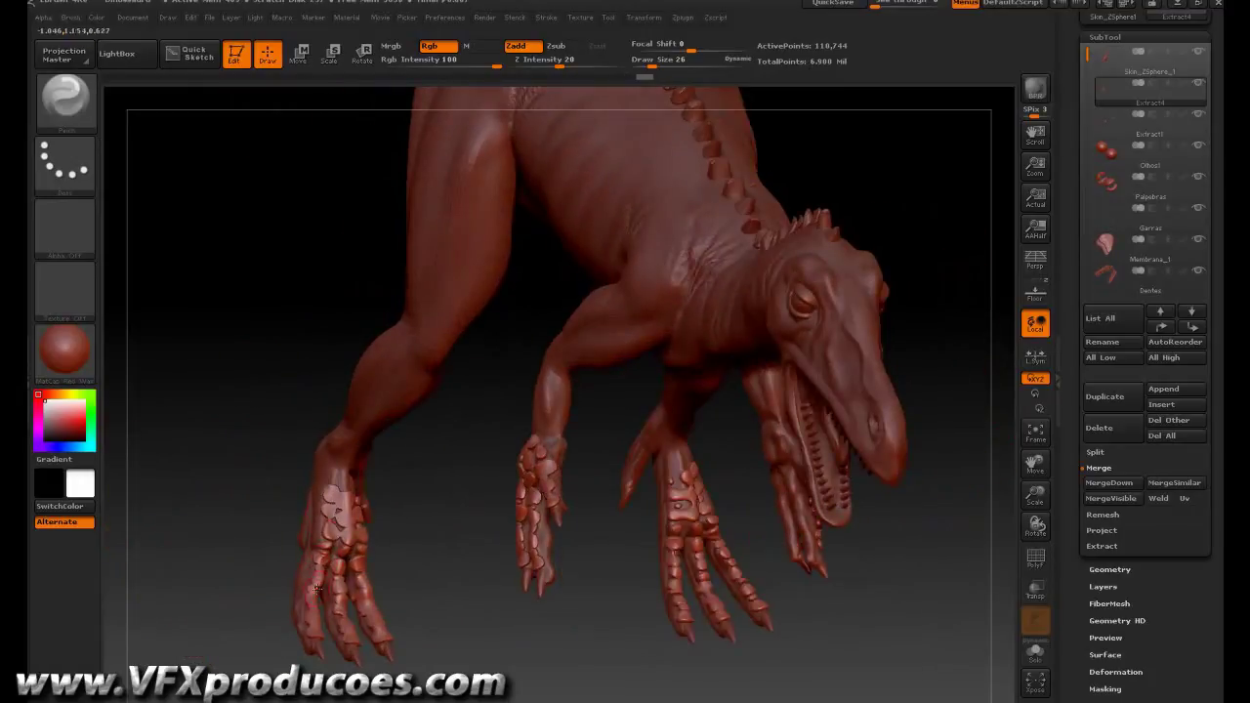
{"action": "left_click_drag", "start_coordinate": [311, 635], "coordinate": [372, 632]}
{"action": "left_click", "coordinate": [373, 600]}
{"action": "mouse_move", "coordinate": [642, 586]}
{"action": "left_mouse_down"}
{"action": "mouse_move", "coordinate": [599, 588]}
{"action": "mouse_move", "coordinate": [547, 483]}
{"action": "mouse_move", "coordinate": [630, 571]}
{"action": "mouse_move", "coordinate": [581, 580]}
{"action": "left_mouse_up"}
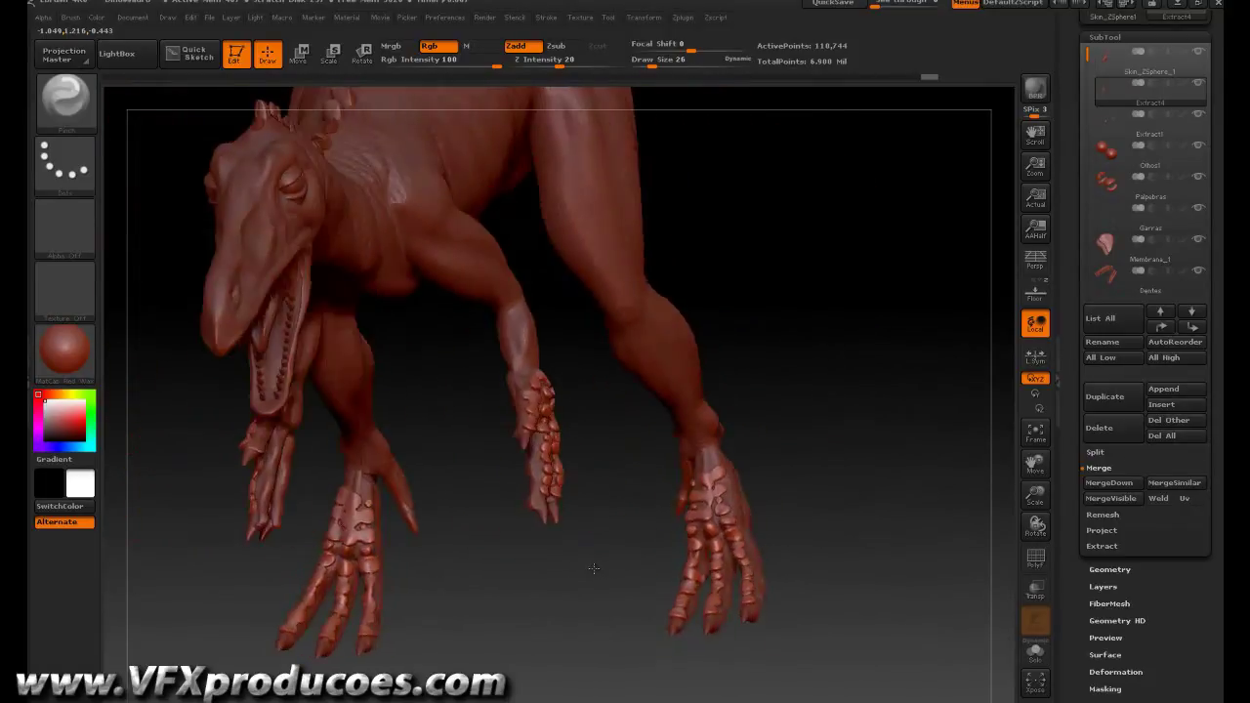